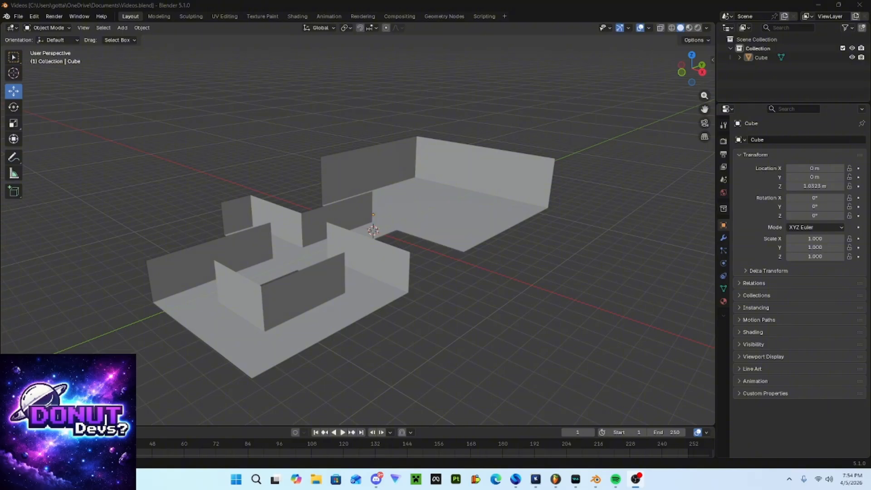
Select the building mesh and enter Edit Mode on it.
left_click(311, 316)
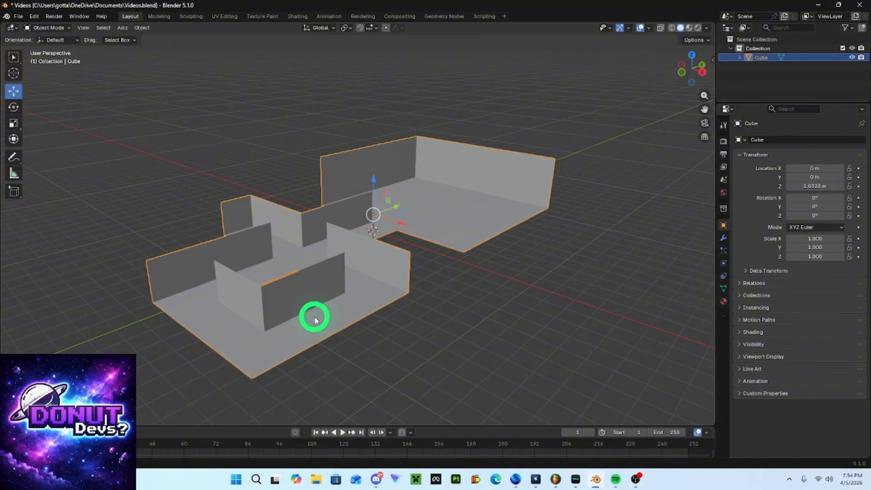
scroll(345, 319, "up", 2)
key("Tab")
key("Tab")
key("Tab")
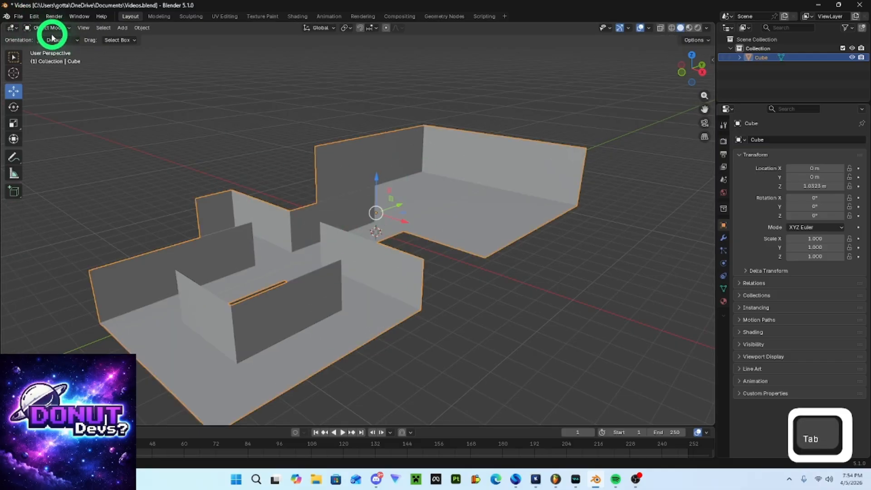
key("Tab")
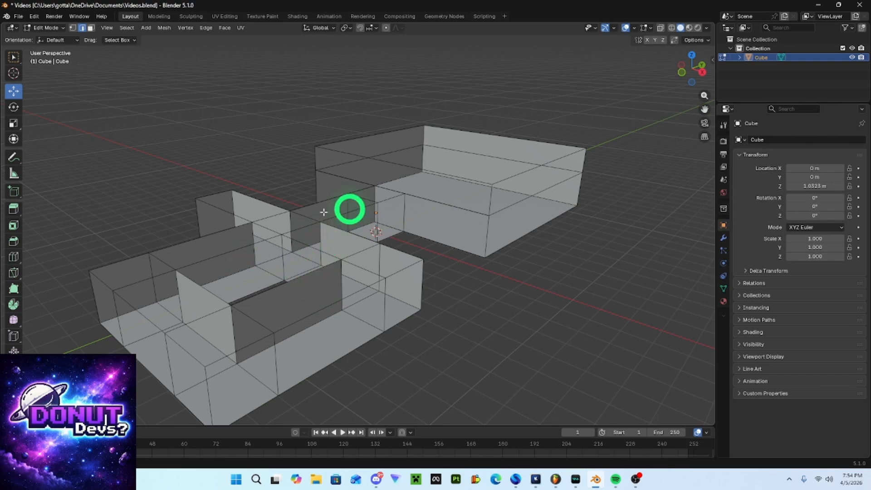
key("Tab")
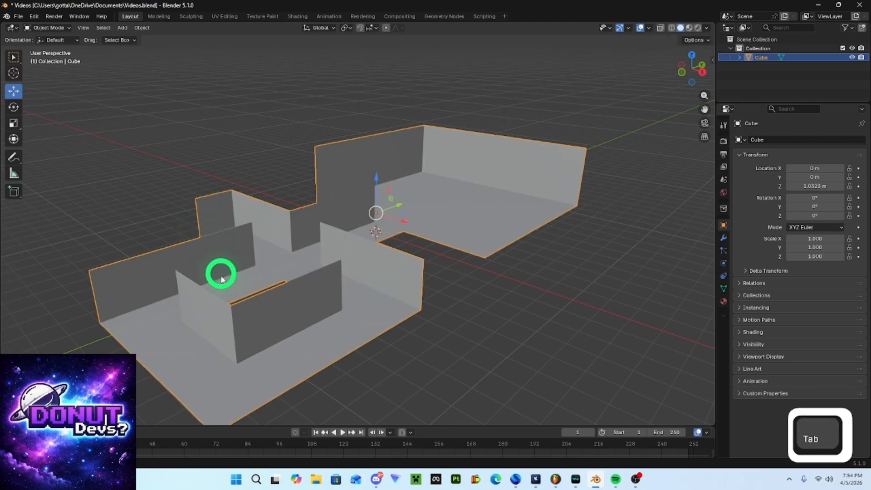
middle_click_drag(220, 272, 297, 271)
key("Tab")
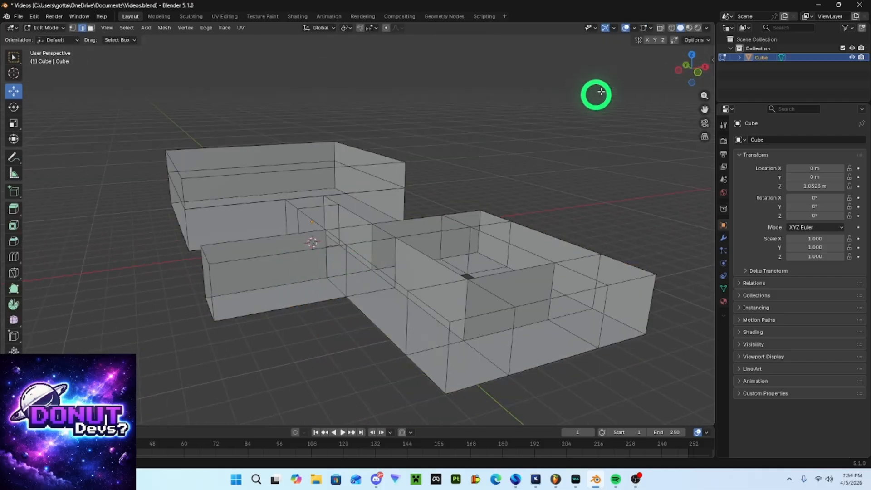
Add a second material slot to the building mesh and rename the existing material Walls.
left_click(724, 302)
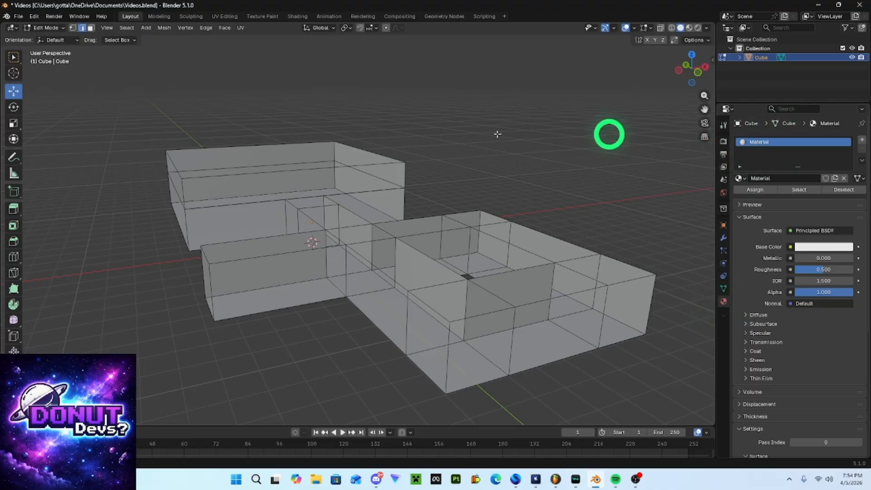
scroll(294, 192, "up", 2)
middle_click_drag(294, 192, 337, 181)
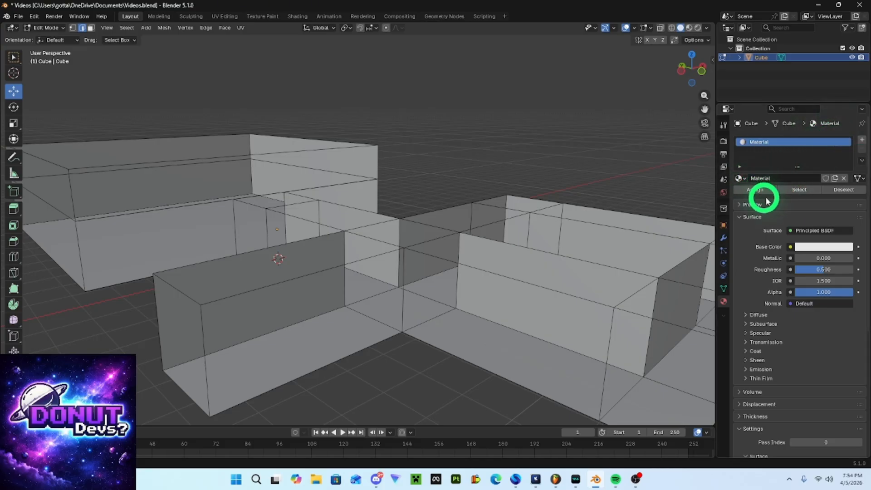
left_click(860, 140)
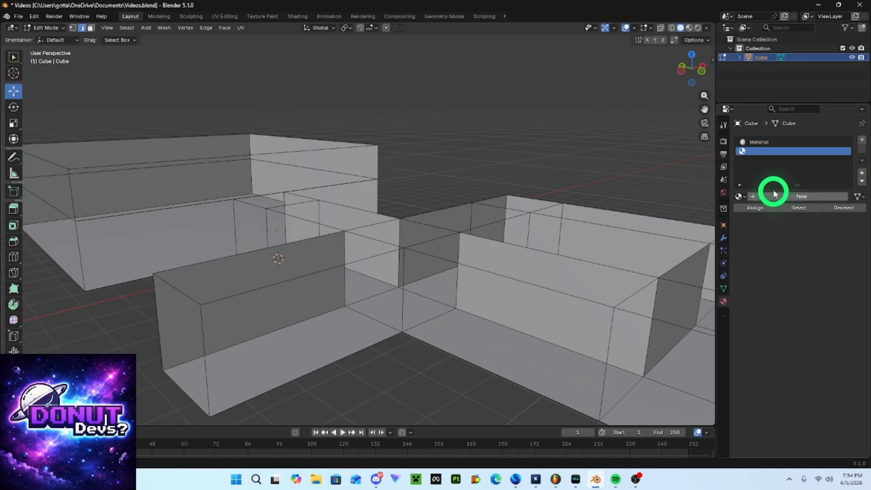
left_click(766, 143)
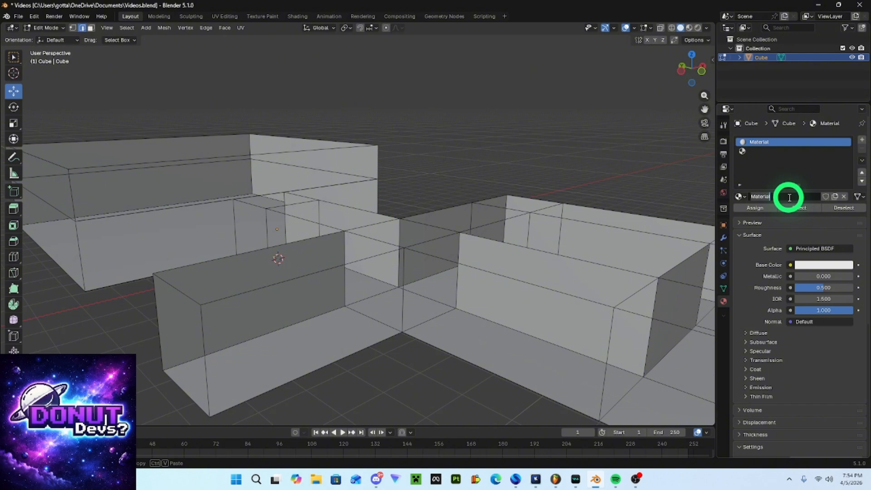
key("ctrl+BackSpace")
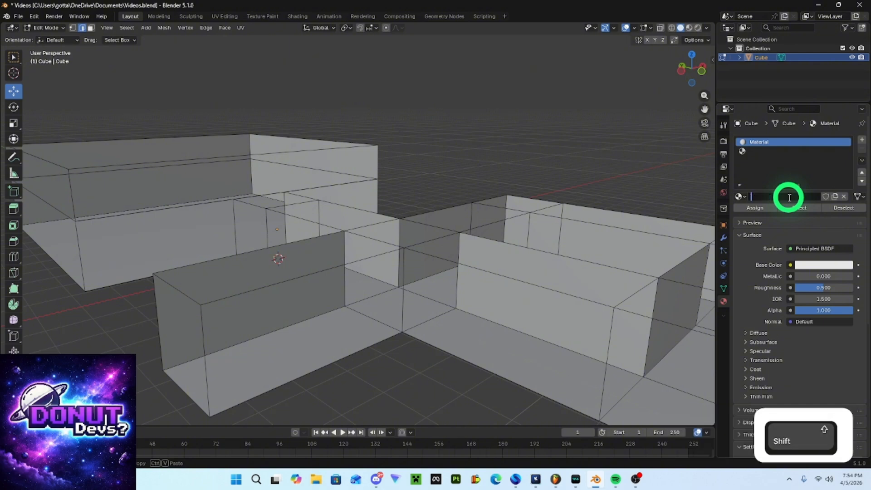
type("Walls")
key("Return")
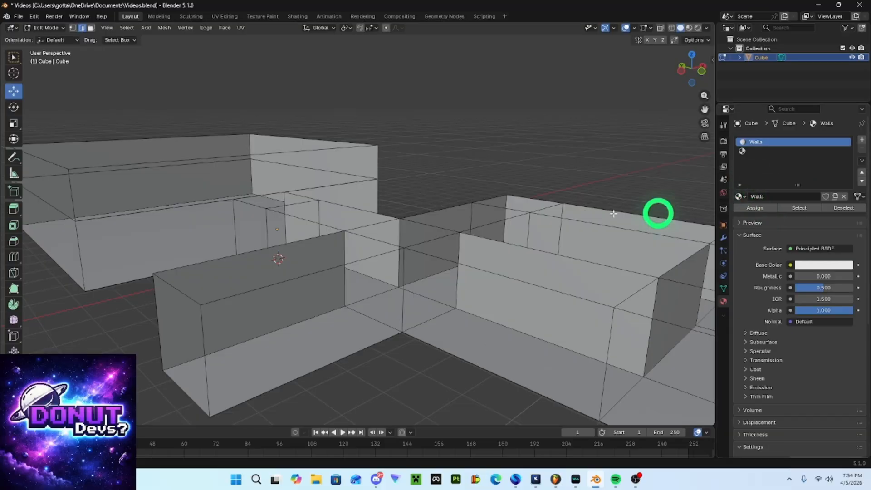
middle_click_drag(417, 189, 544, 212)
left_click(788, 207)
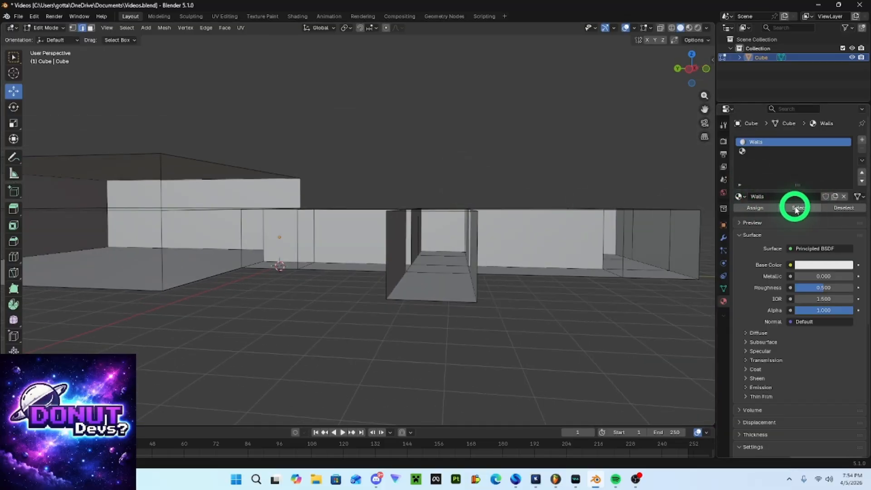
middle_click_drag(466, 126, 430, 124)
left_click(442, 119)
scroll(392, 220, "up", 4)
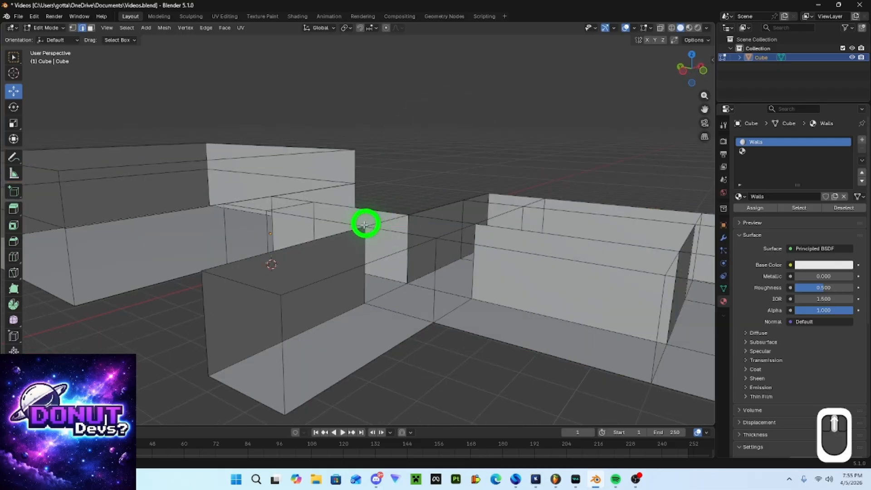
middle_click_drag(328, 190, 428, 221)
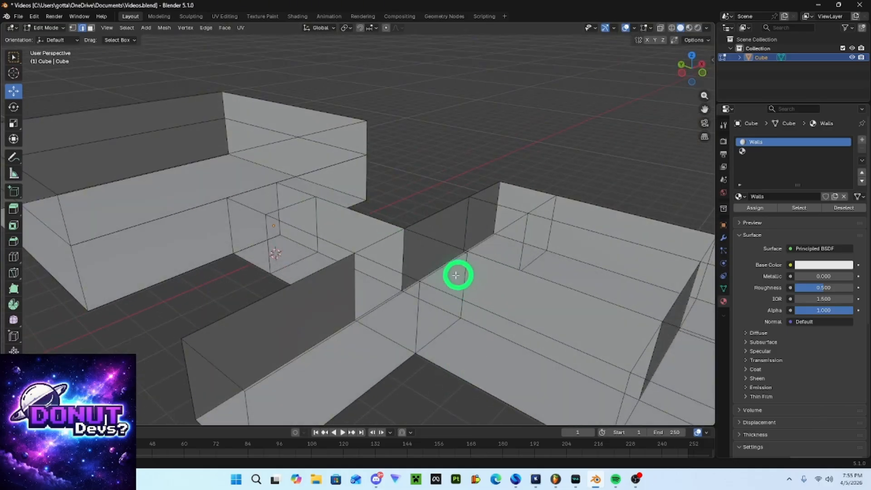
Box-select the whole building layout from the top orthographic view in edge selection mode.
left_click(692, 57)
scroll(412, 103, "down", 4)
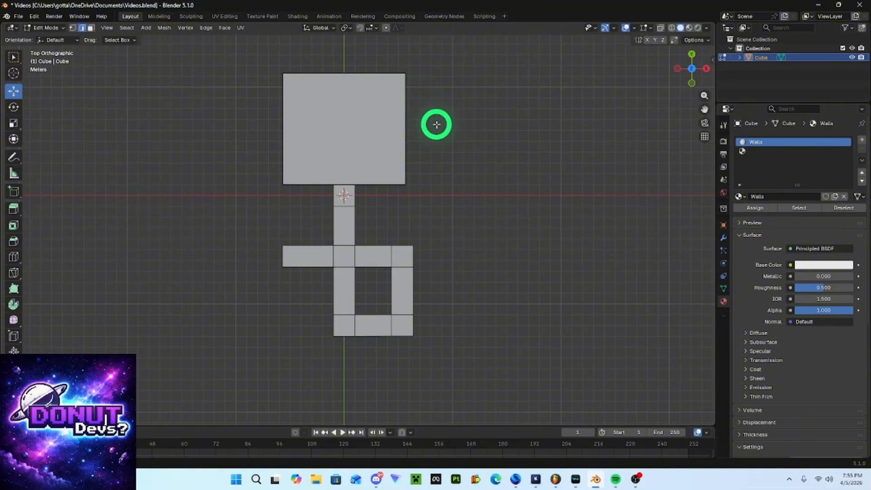
left_click_drag(192, 57, 542, 414)
middle_click_drag(458, 270, 535, 204)
scroll(499, 218, "up", 3)
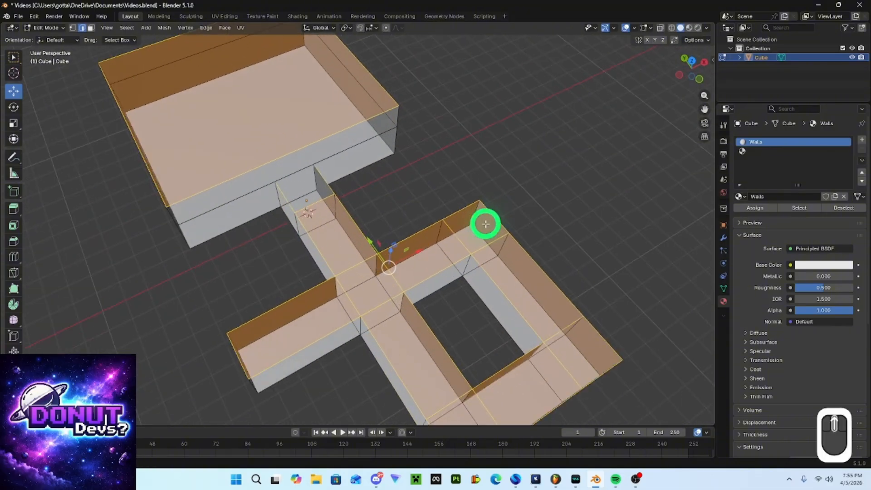
Switch to face selection and box-select all rooms and corridors from the top orthographic view to pick the roof faces.
left_click(90, 28)
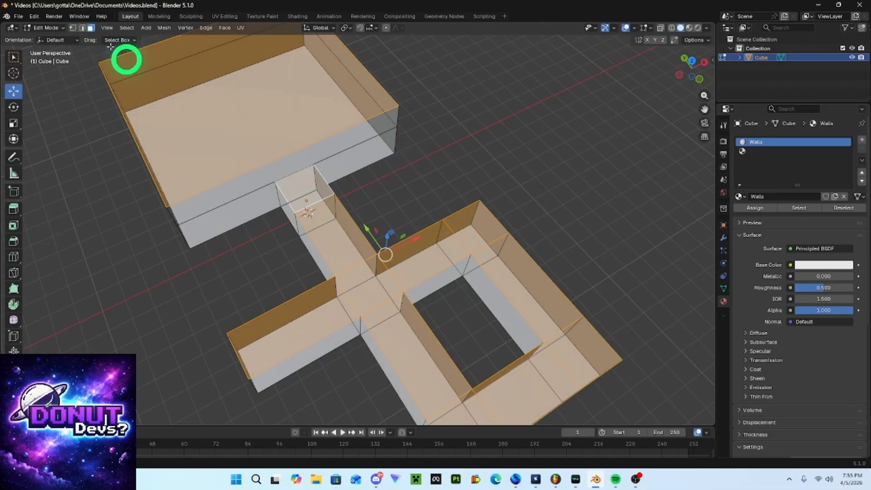
key("3")
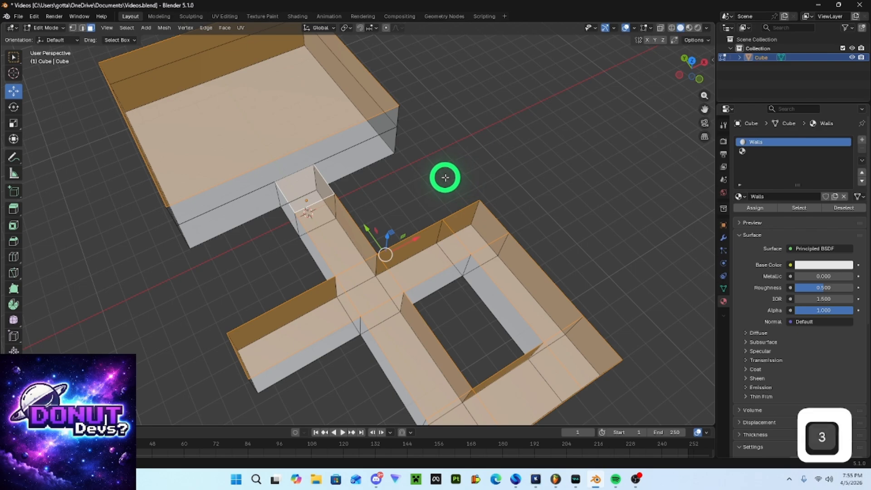
middle_click_drag(445, 176, 492, 144)
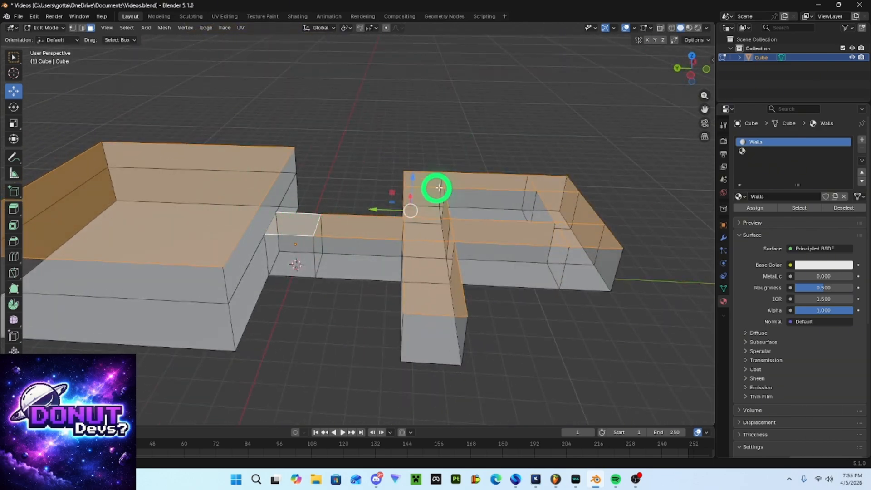
left_click(691, 56)
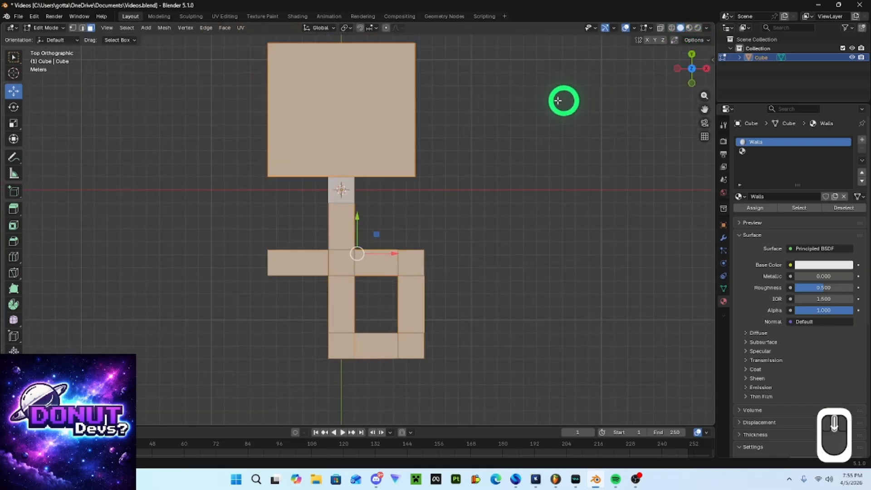
left_click_drag(214, 36, 514, 410)
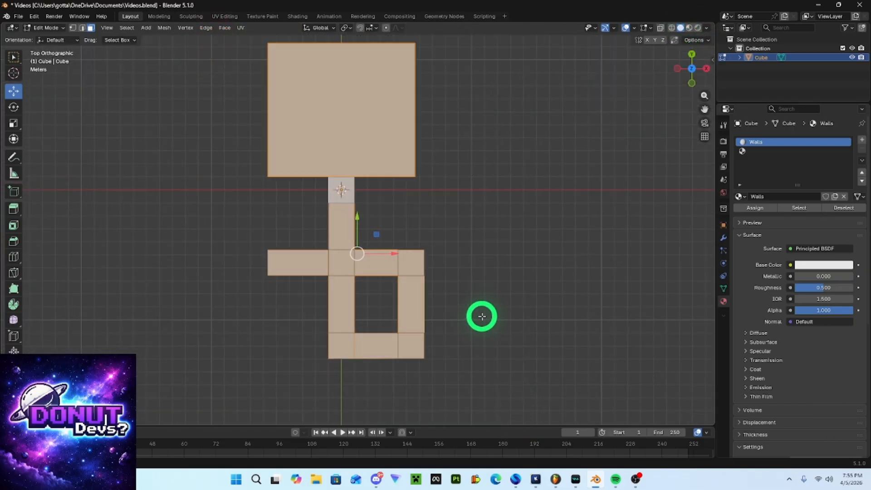
middle_click_drag(481, 316, 459, 285)
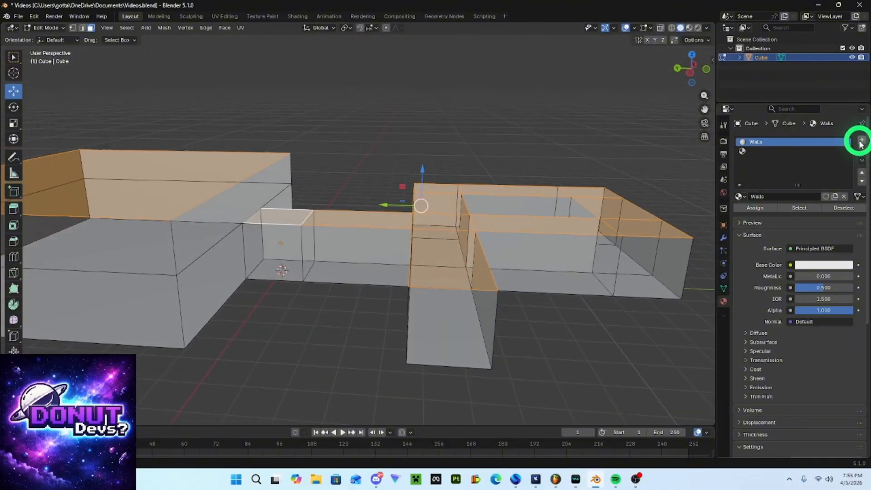
Create a new material named Roof in the empty slot and assign it to the selected faces.
left_click(779, 151)
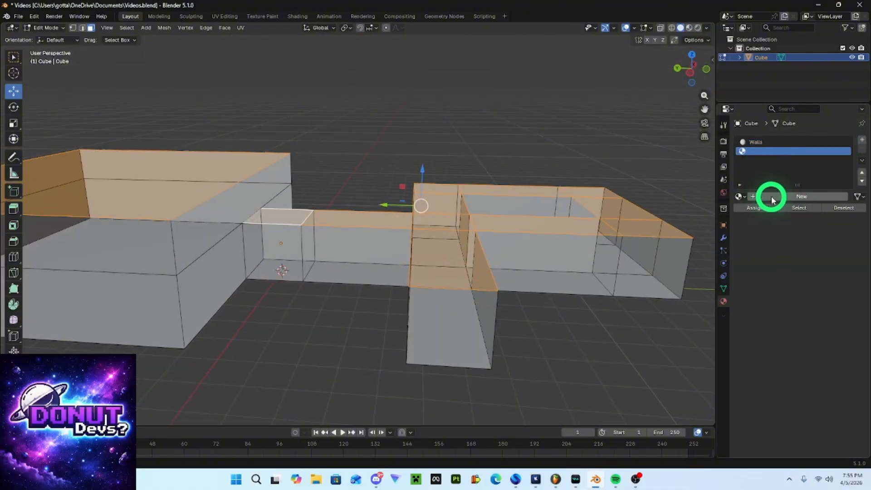
left_click(771, 198)
double_click(789, 197)
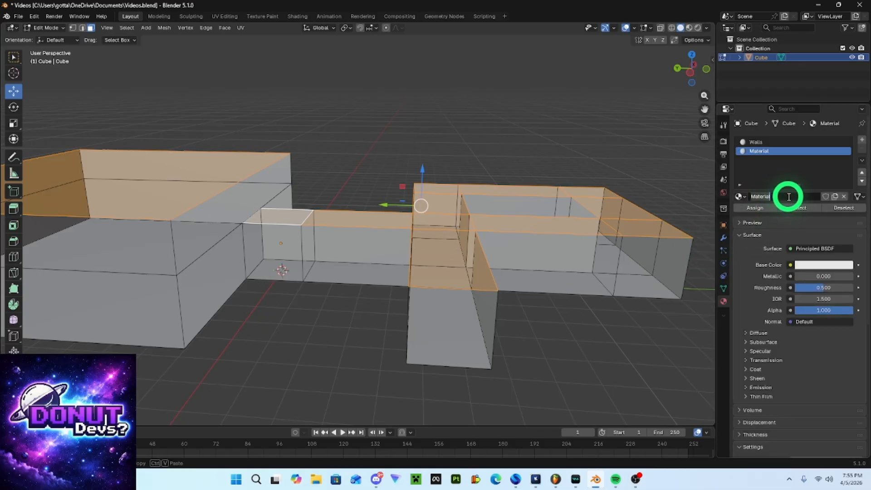
key("BackSpace")
type("R")
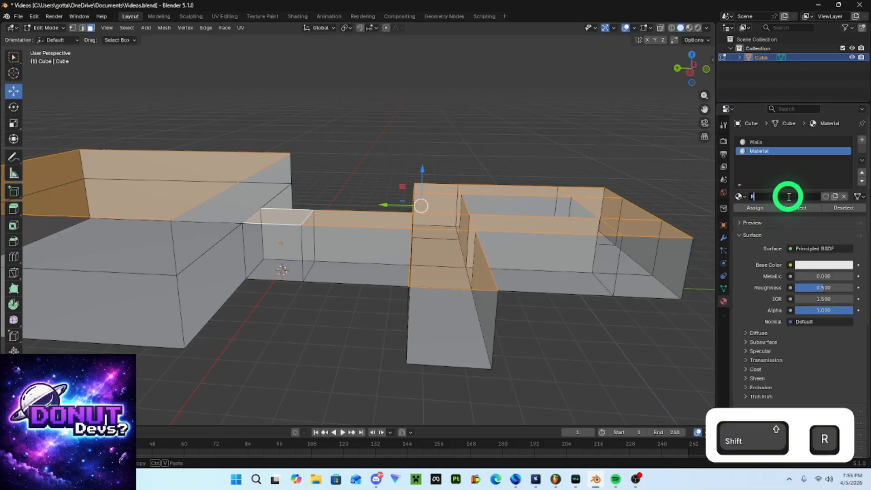
type("oof")
key("Return")
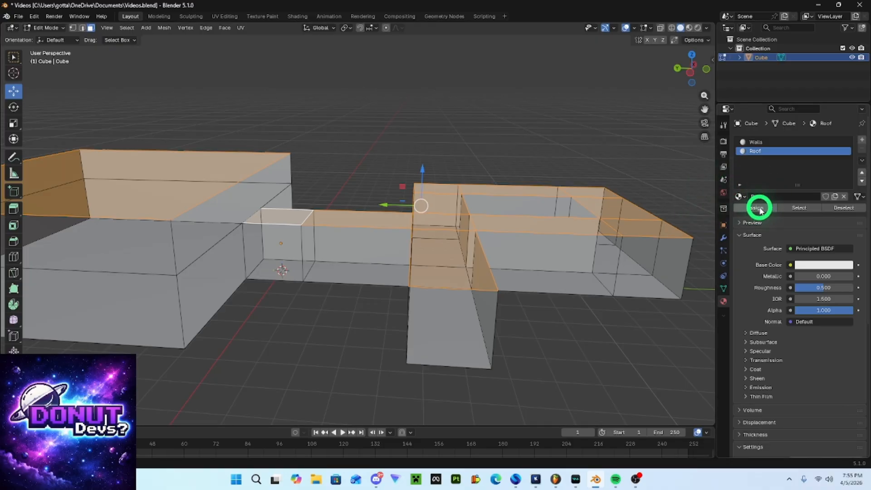
left_click(759, 207)
Clear the selection and select the faces assigned to the Roof material to check the assignment.
left_click(415, 136)
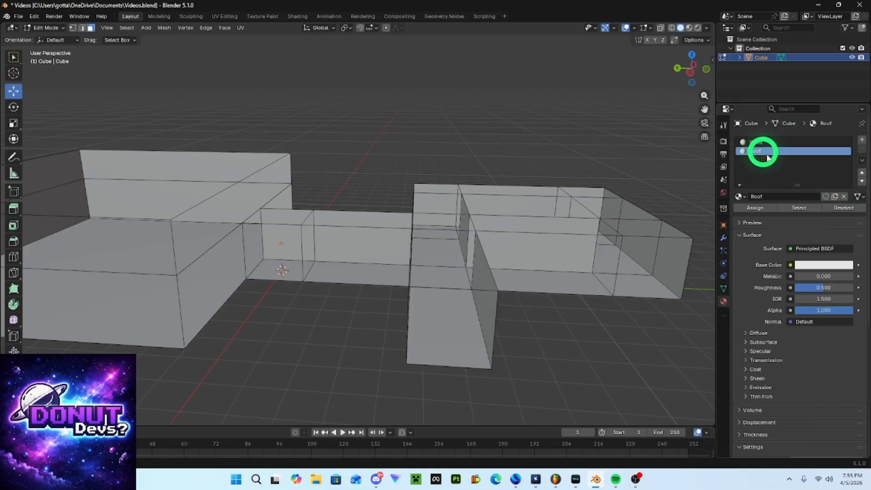
left_click(789, 209)
left_click(790, 208)
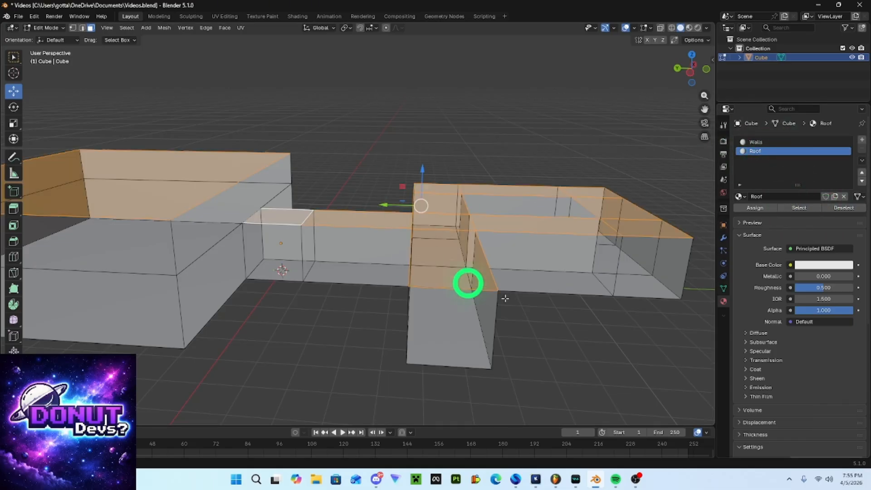
Box-select the building's floor faces across all rooms and corridors from the bottom orthographic view.
middle_click_drag(466, 282, 494, 313)
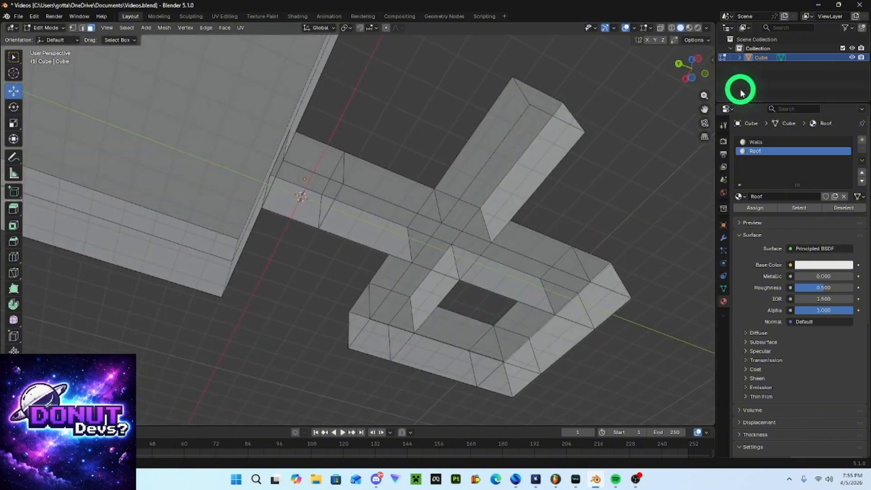
left_click(691, 81)
scroll(458, 236, "down", 3)
left_click_drag(228, 108, 534, 403)
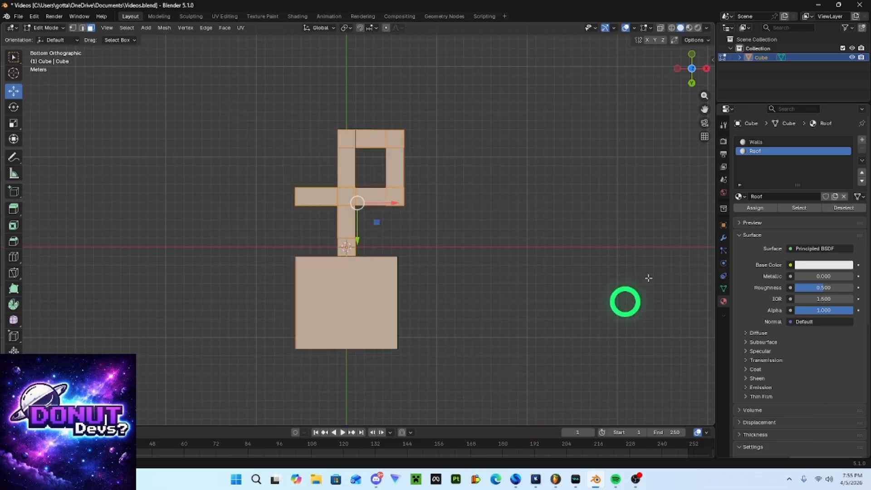
Add a third material slot with a new material and name it Floor.
left_click(862, 139)
left_click(791, 196)
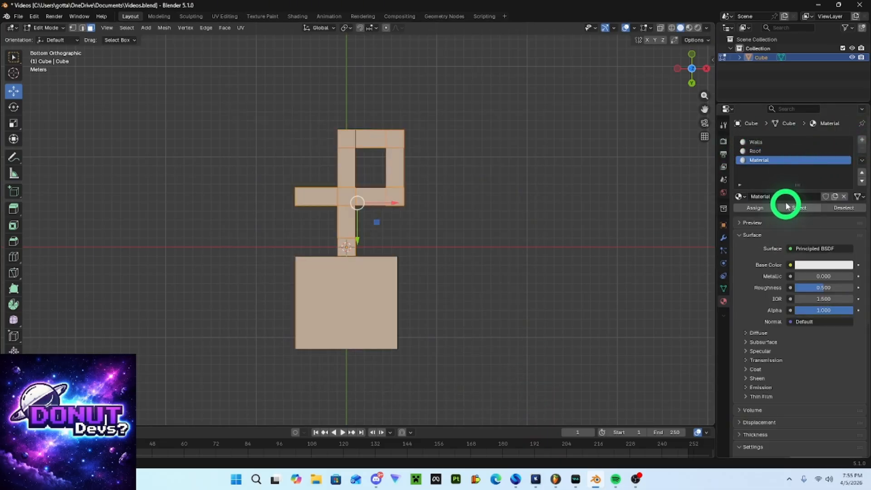
key("ctrl+BackSpace")
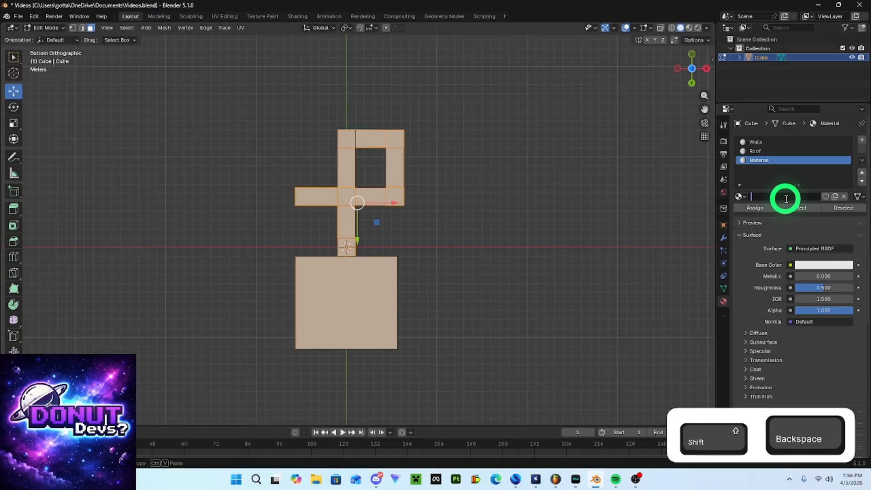
type("FLoor")
key("Return")
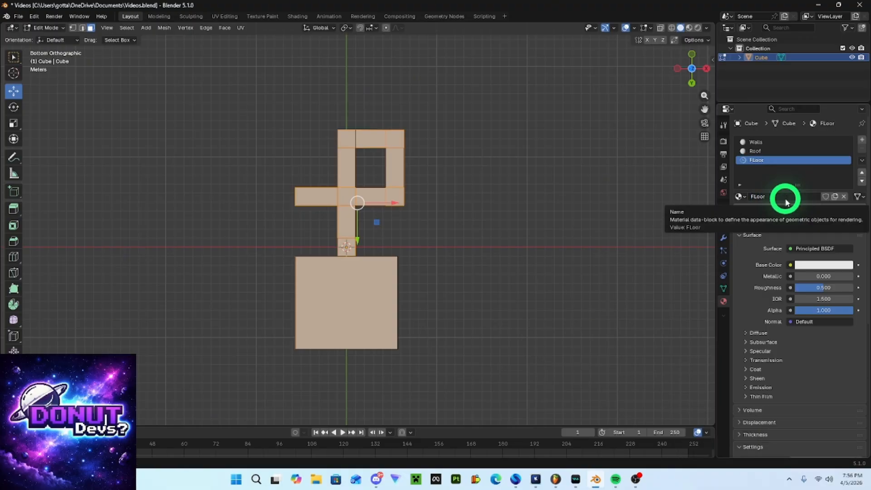
left_click(786, 199)
key("BackSpace")
type("Floor")
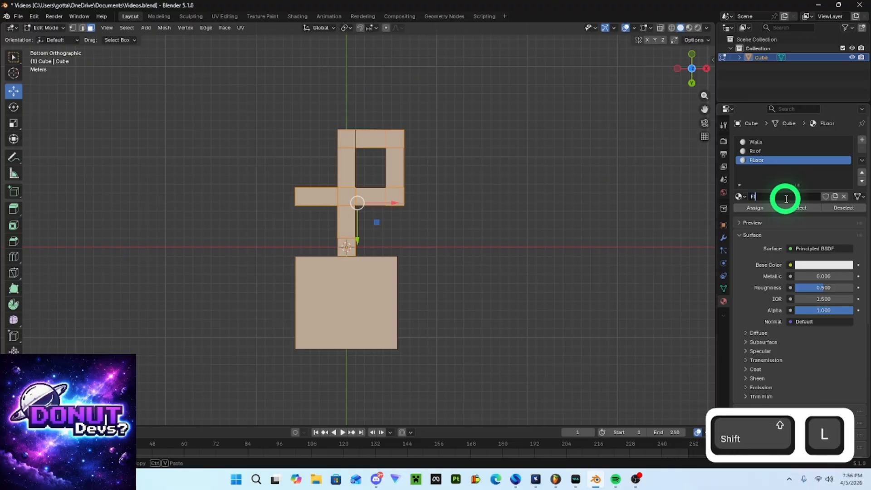
key("Return")
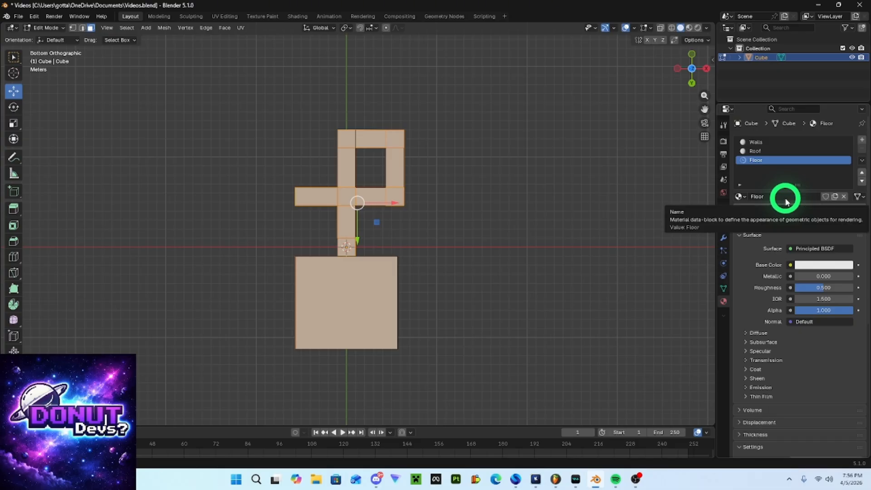
Assign the Floor material to the selected floor faces, then clear the selection and select the material's faces to check the assignment.
left_click(761, 210)
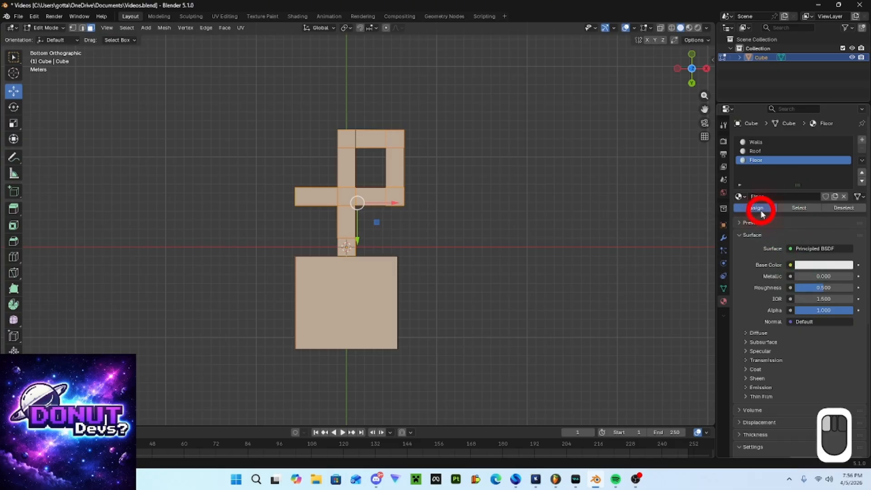
left_click(479, 317)
middle_click_drag(480, 316, 638, 370)
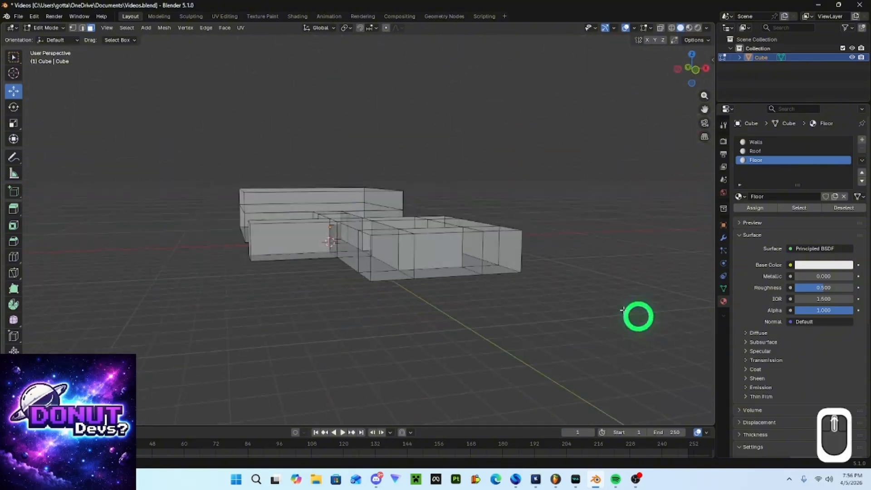
left_click(787, 209)
middle_click_drag(521, 239, 531, 297)
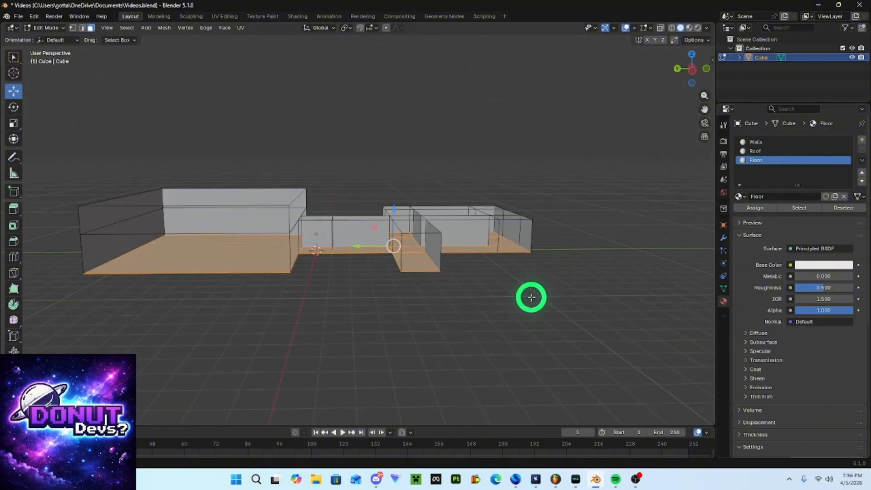
Clear the face selection and save the file.
left_click(538, 294)
scroll(512, 345, "up", 4)
key("ctrl+s")
scroll(467, 326, "down", 2)
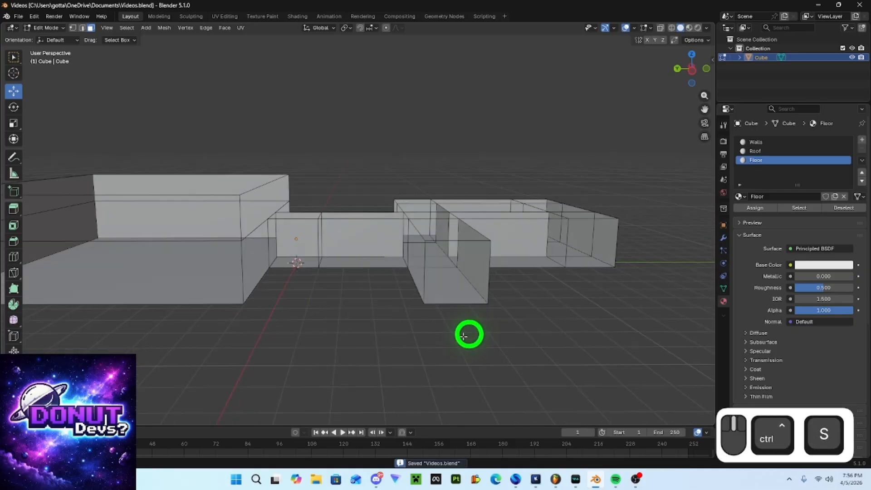
middle_click_drag(463, 336, 522, 300)
left_click(777, 150)
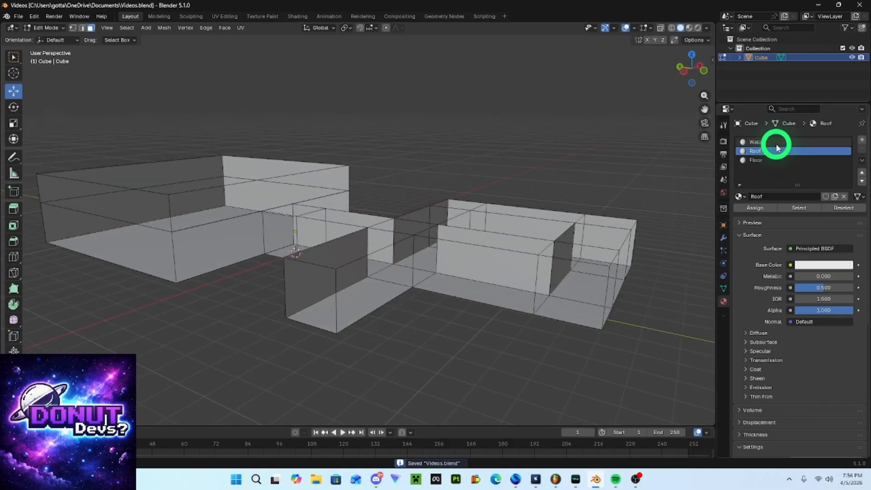
left_click(763, 160)
left_click(601, 330, "ctrl")
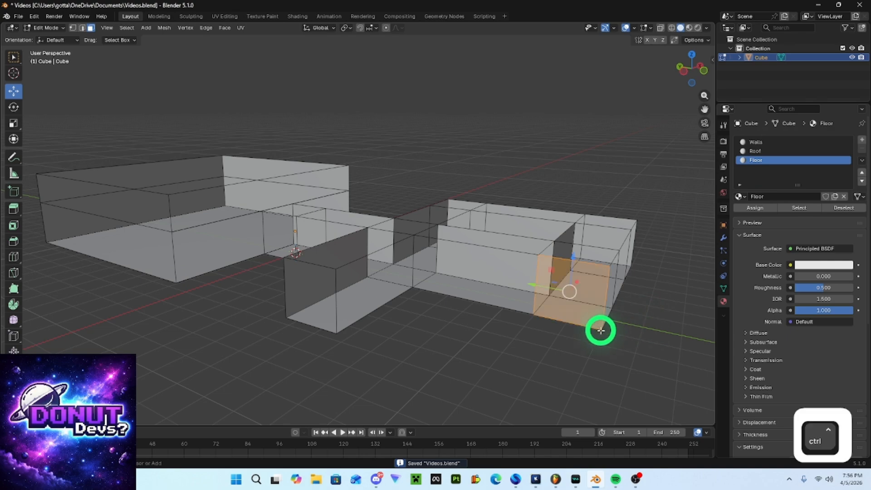
left_click(576, 362)
key("ctrl+s")
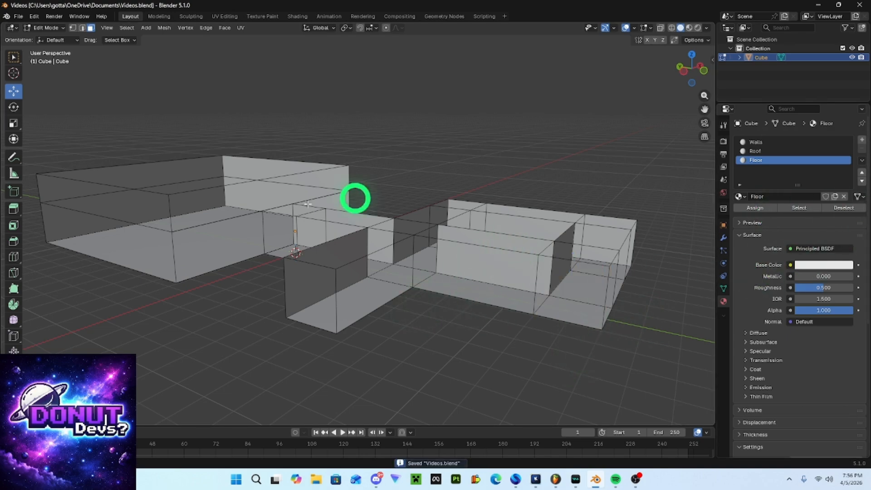
Return the building to Object Mode and display it in Material Preview shading.
key("Tab")
left_click(689, 28)
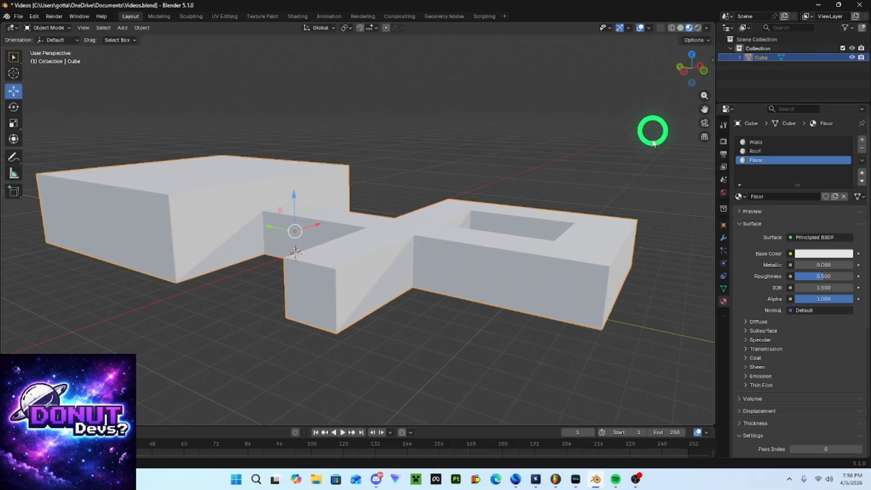
key("Tab")
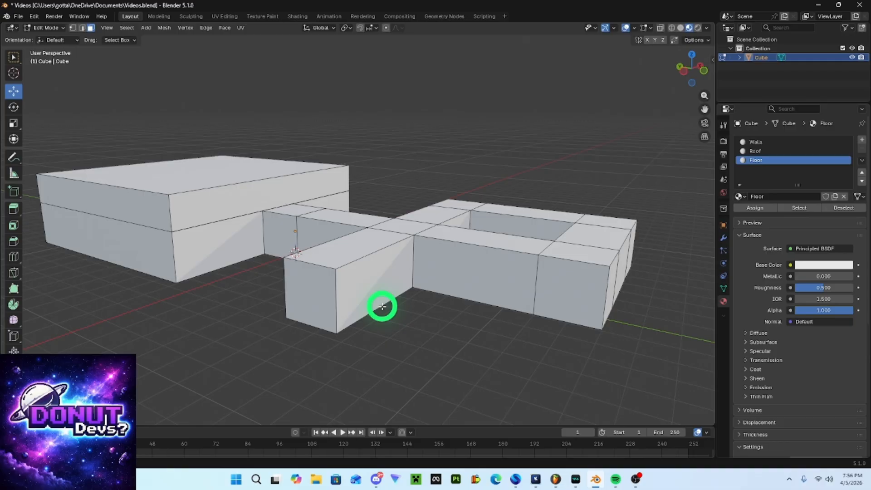
key("Tab")
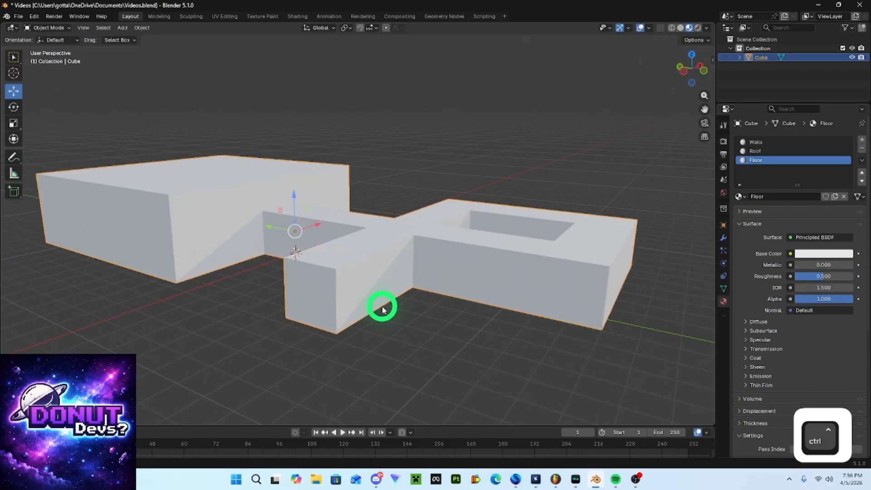
Apply the building object's scale and save the file.
key("ctrl+a")
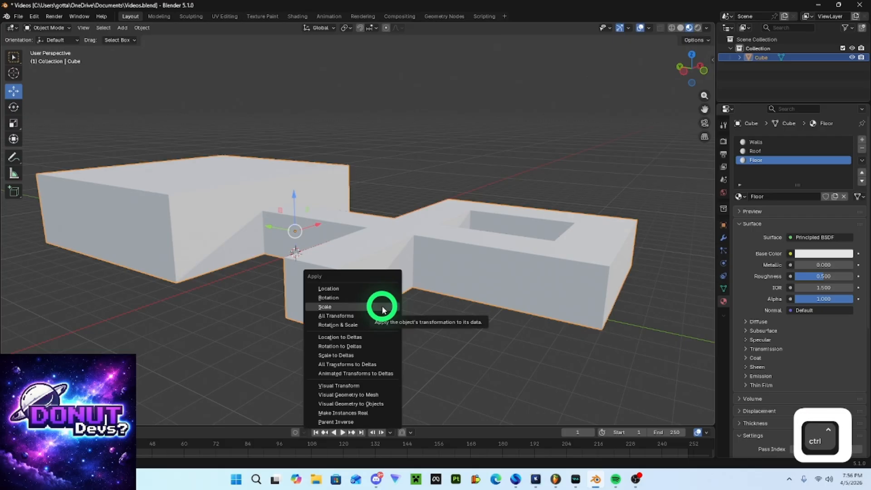
key("ctrl+a")
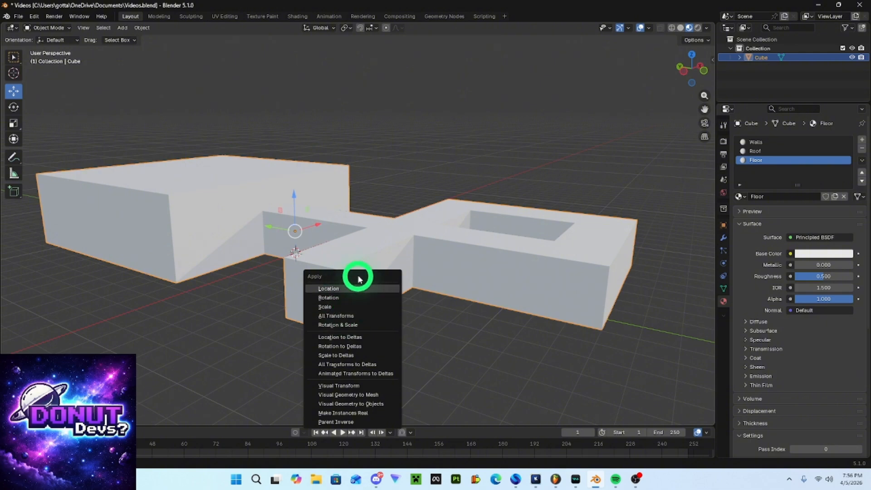
left_click(329, 308)
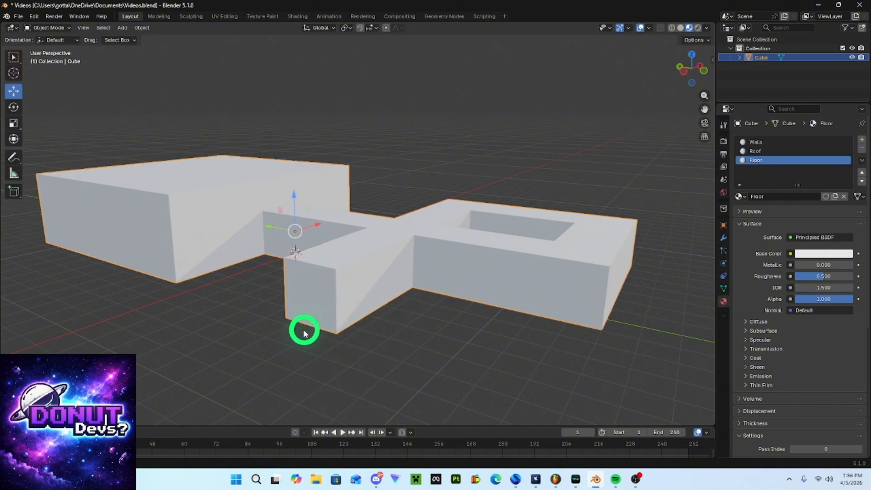
middle_click_drag(302, 327, 278, 334)
key("ctrl+s")
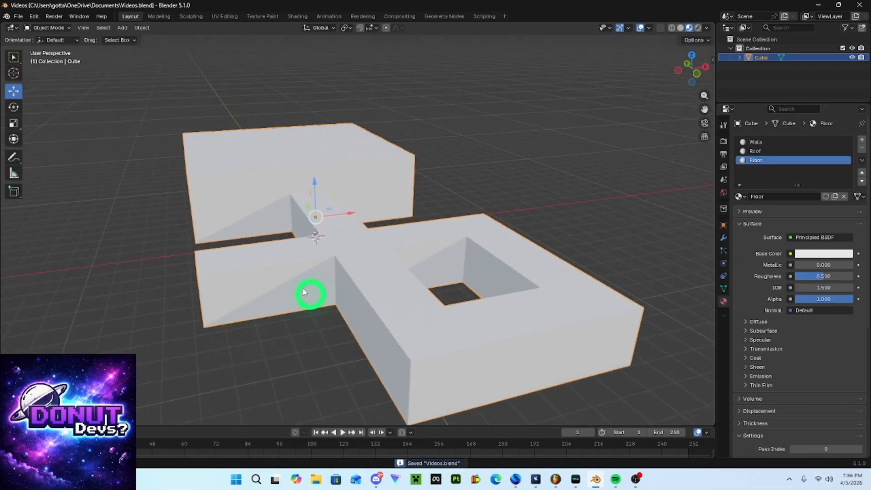
middle_click_drag(316, 280, 239, 132)
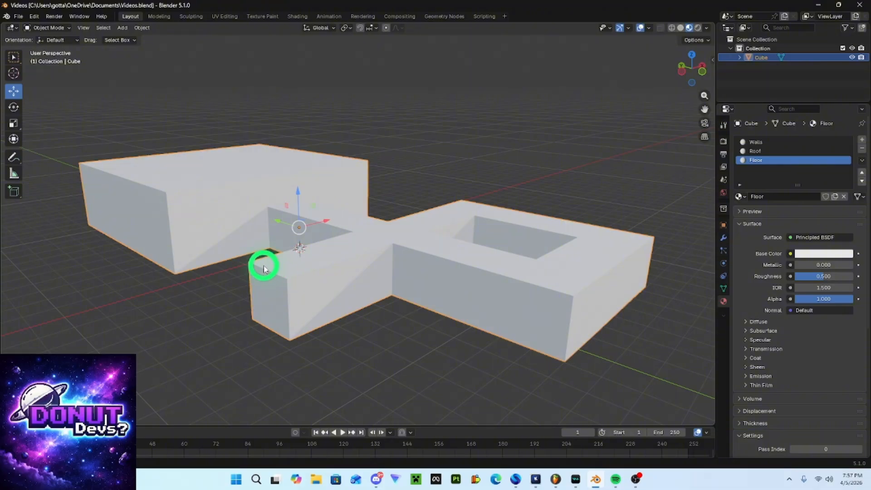
key("Tab")
key("Tab")
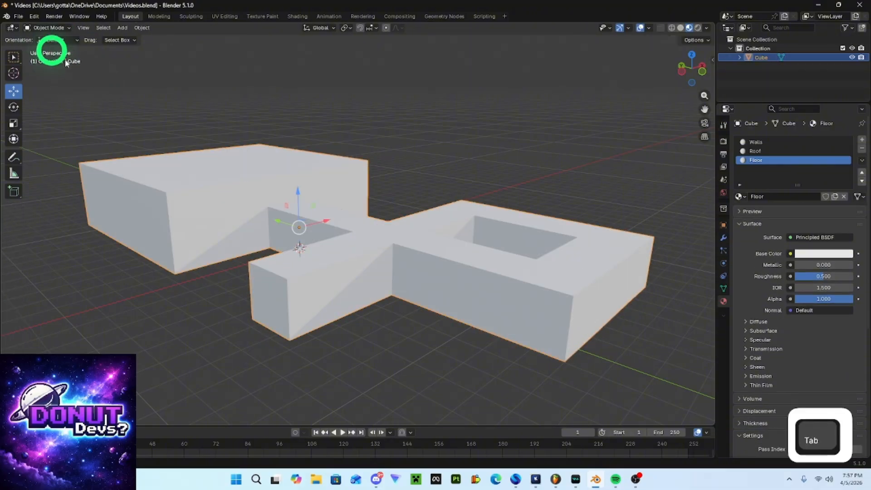
right_click(4, 21)
left_click(100, 131)
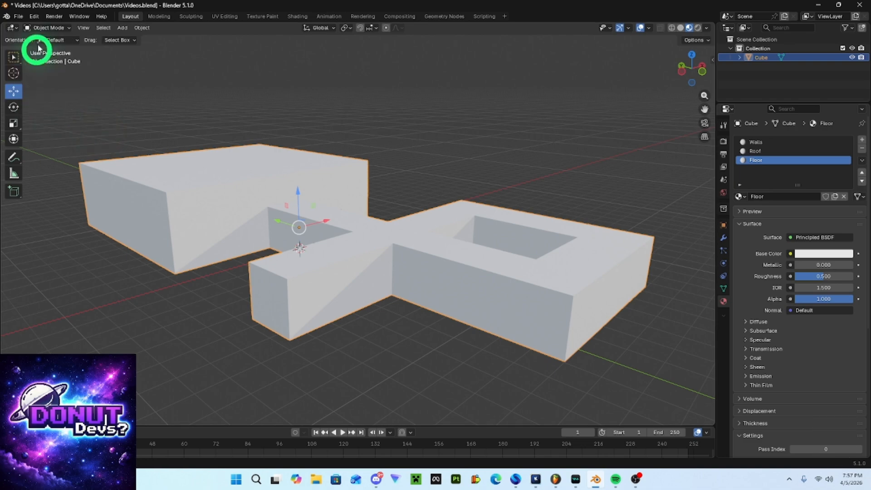
Split the 3D viewport into two side-by-side areas and change one of them to the UV Editor.
left_click(4, 24)
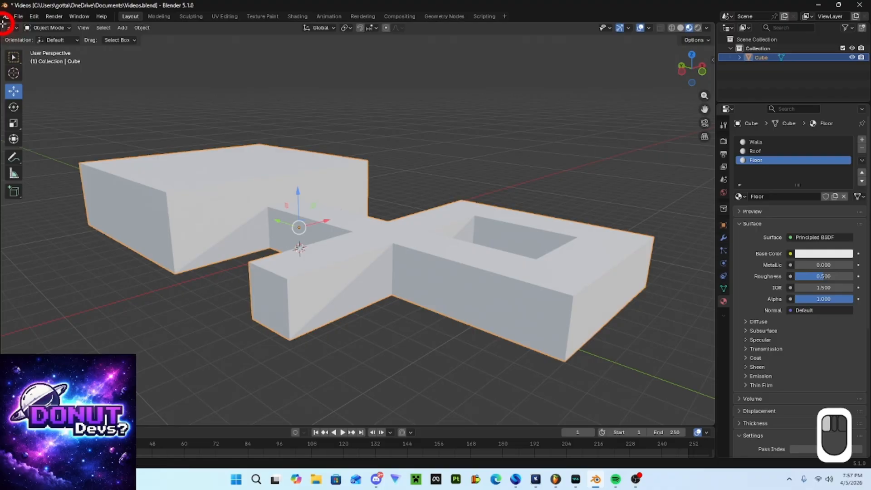
left_click_drag(3, 23, 365, 39)
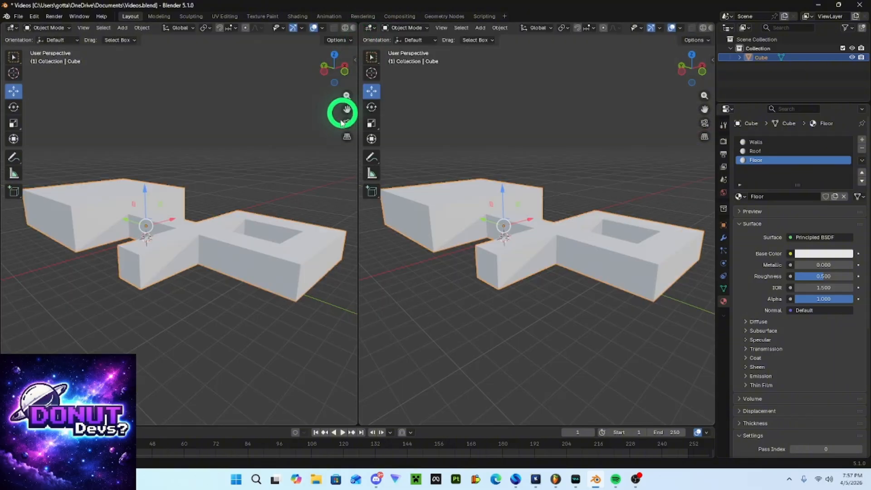
left_click(12, 29)
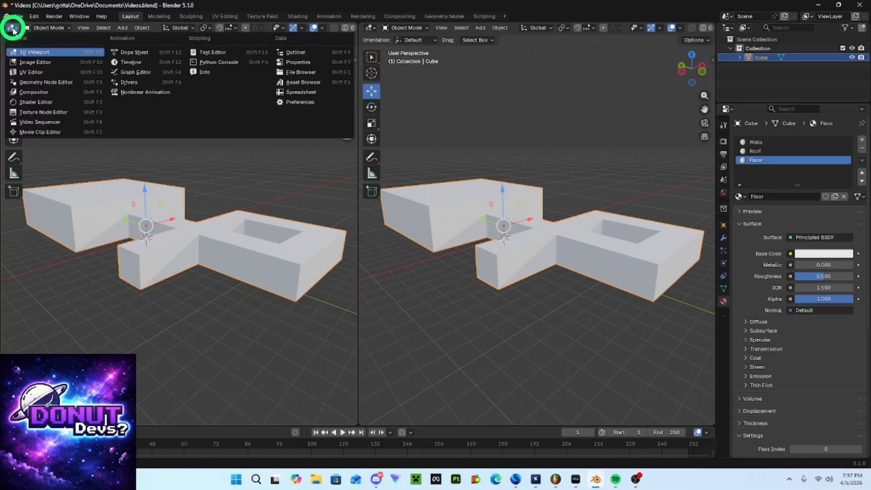
left_click(39, 74)
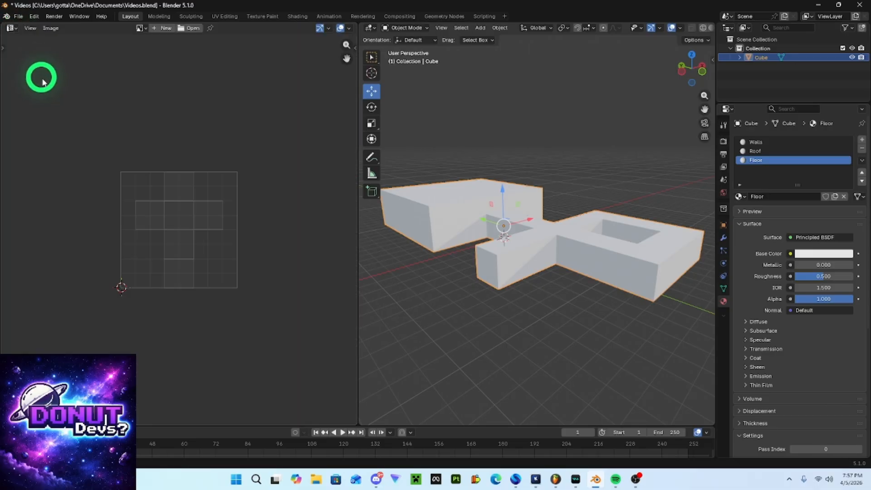
Save the file with the UV Editor layout in place.
key("ctrl+s")
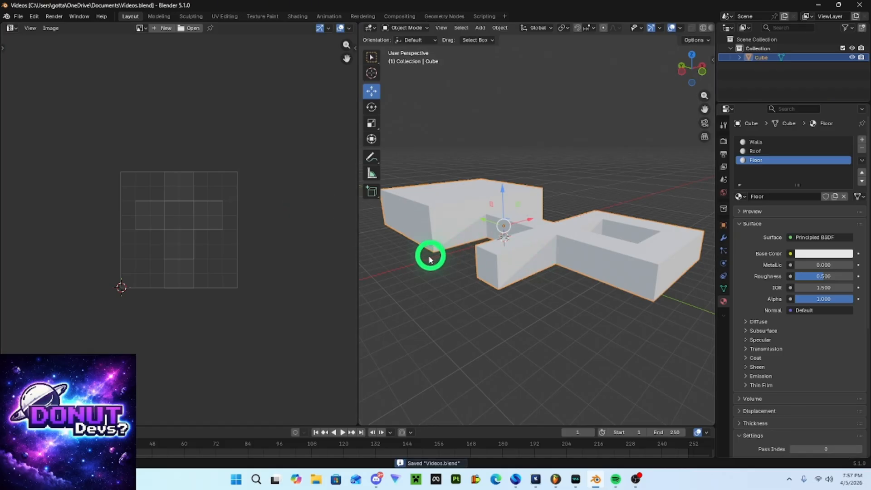
key("ctrl+s")
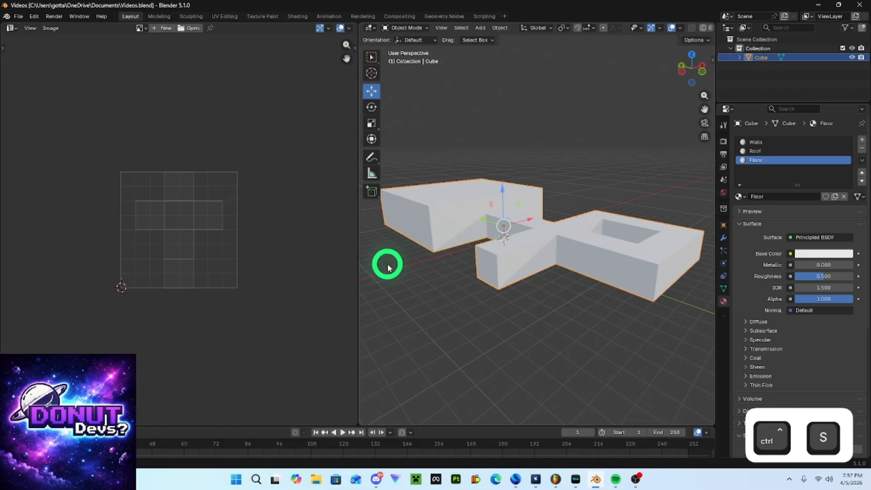
key("ctrl+s")
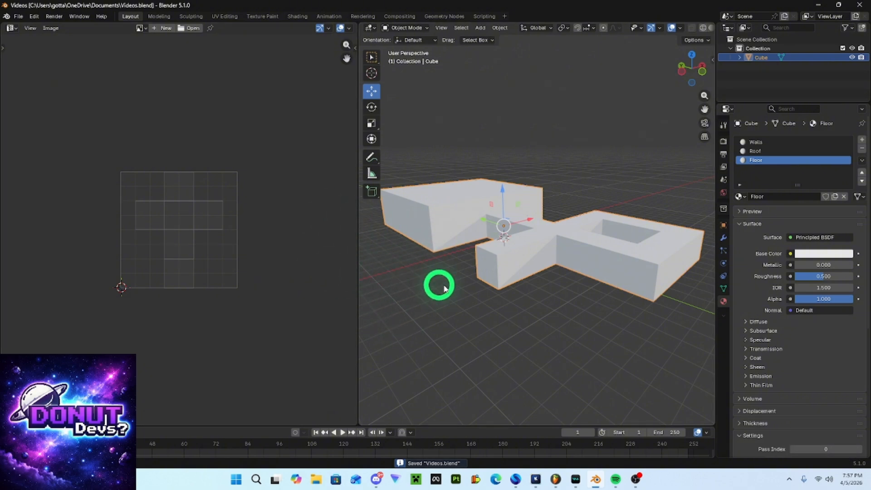
Select all faces of the building in Edit Mode, unwrap them with Cube Projection, and save the file.
middle_click_drag(483, 284, 549, 287)
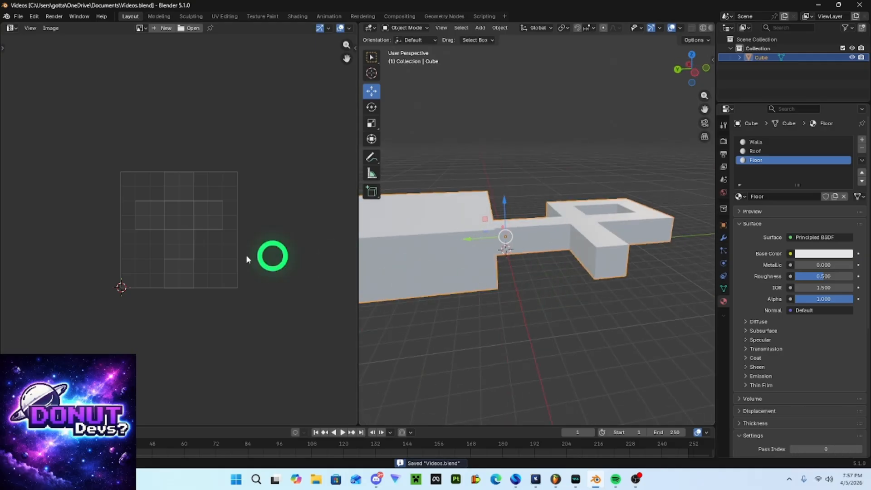
key("Tab")
key("a")
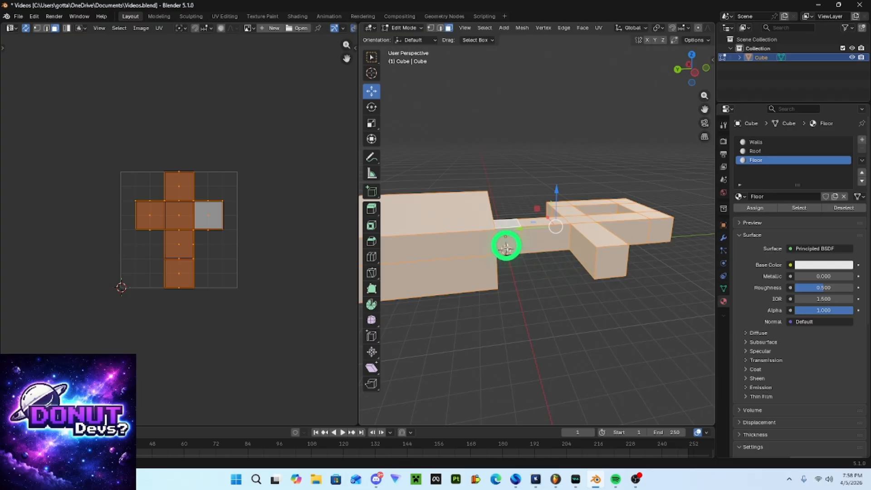
key("u")
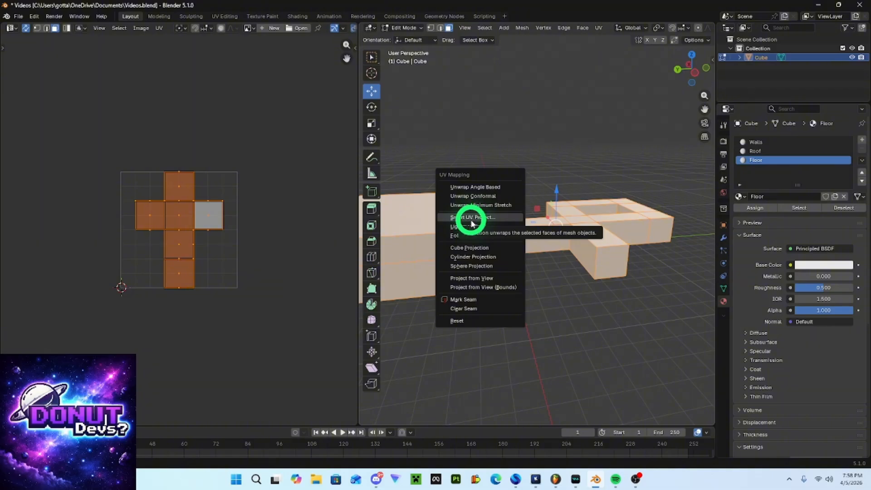
left_click(471, 248)
key("ctrl+s")
scroll(268, 248, "up", 5)
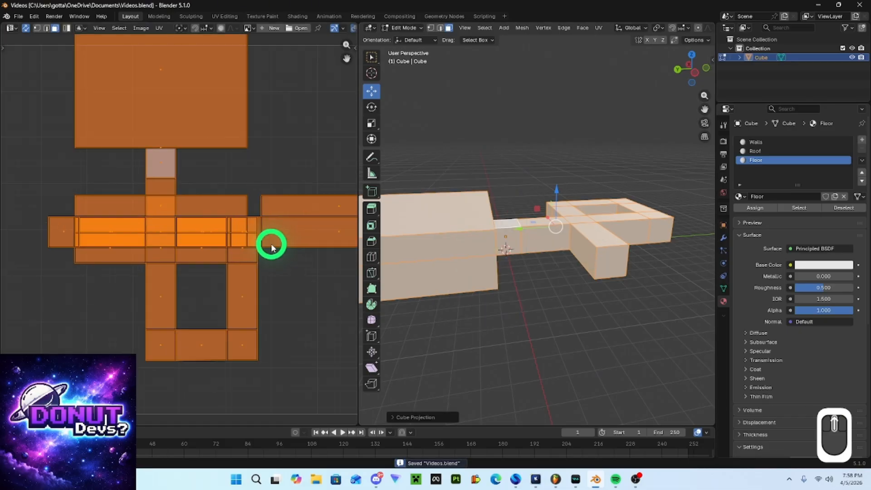
scroll(271, 247, "down", 3)
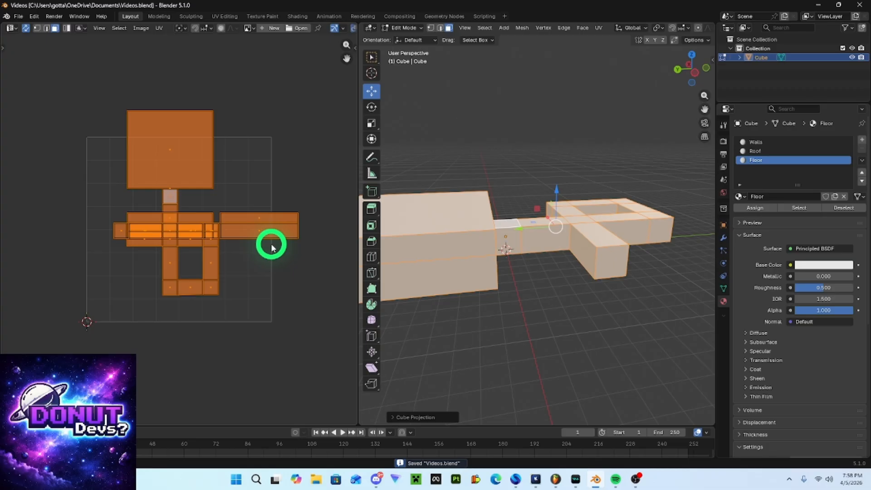
Return to Object Mode and save the unwrapped building.
key("Tab")
key("ctrl+s")
scroll(492, 331, "up", 2)
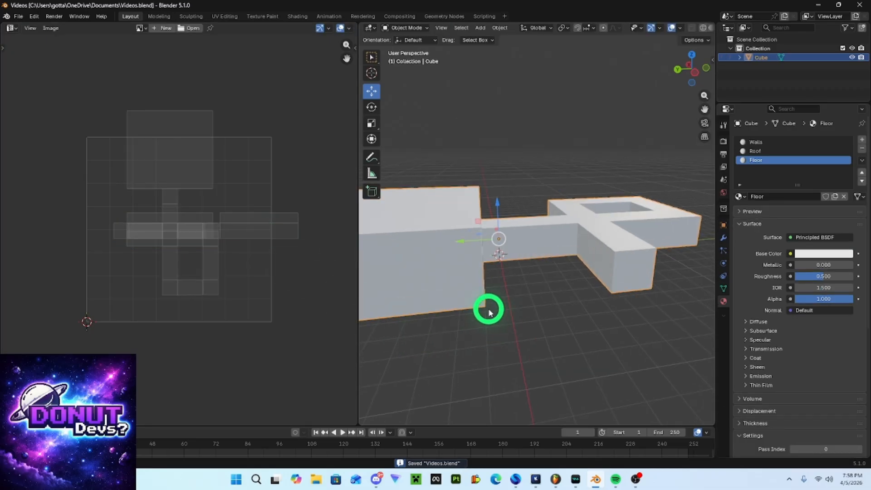
middle_click_drag(515, 283, 425, 285)
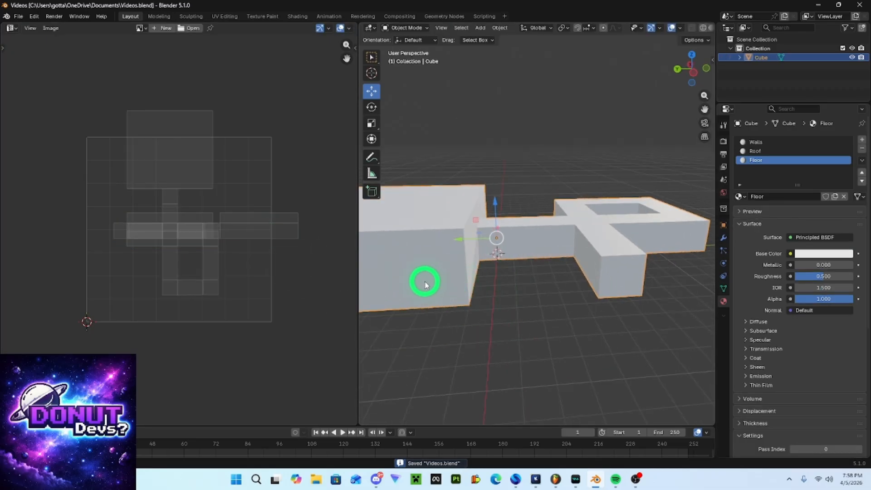
Select the Walls material slot, and switch to the web browser in a maximized window ready for a Google search.
left_click(774, 142)
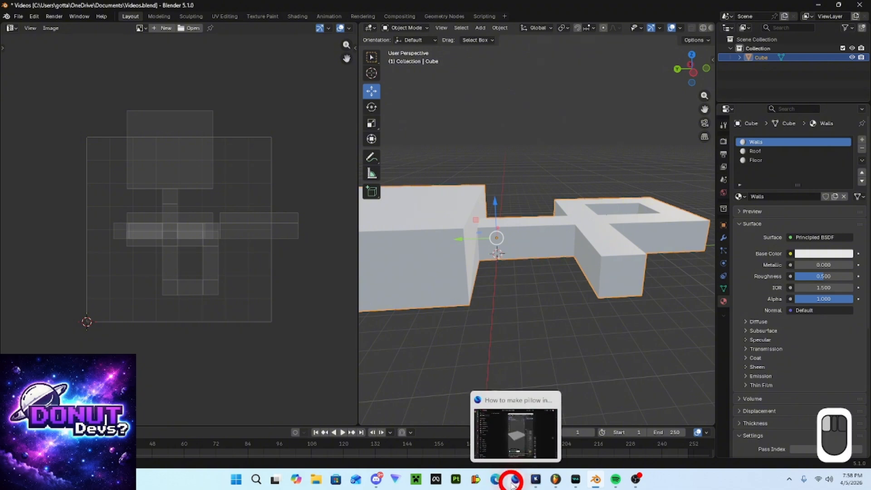
left_click(58, 245)
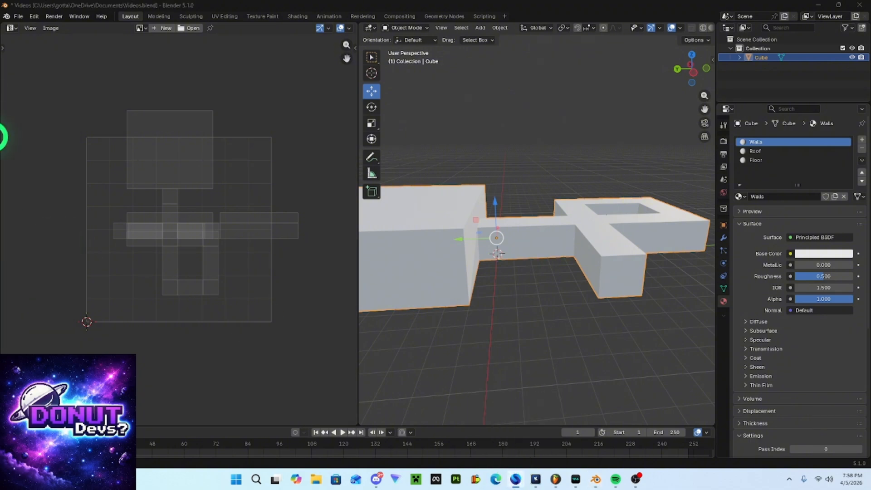
left_click_drag(0, 174, 714, 238)
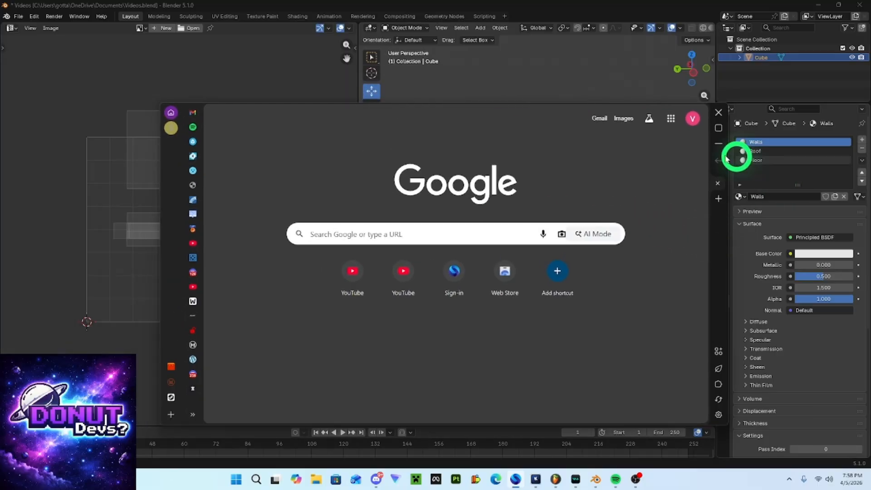
left_click(719, 128)
left_click(379, 123)
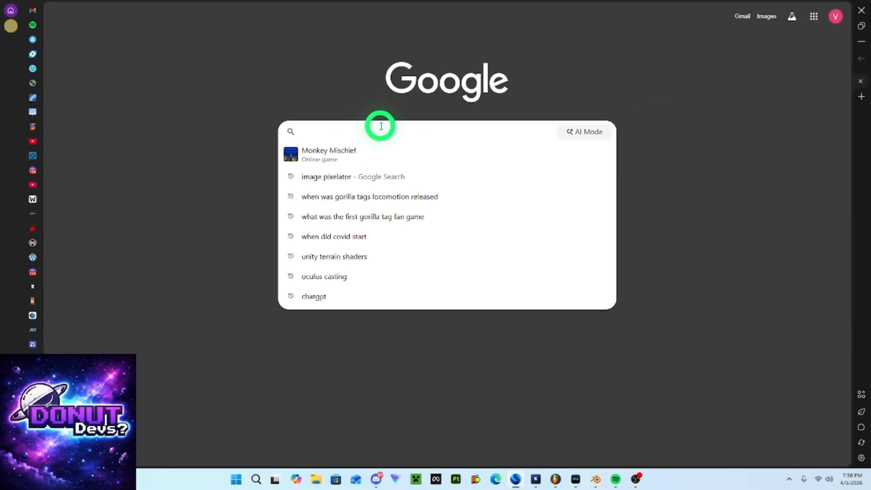
Search Google for "ambeint cf".
type("ambe")
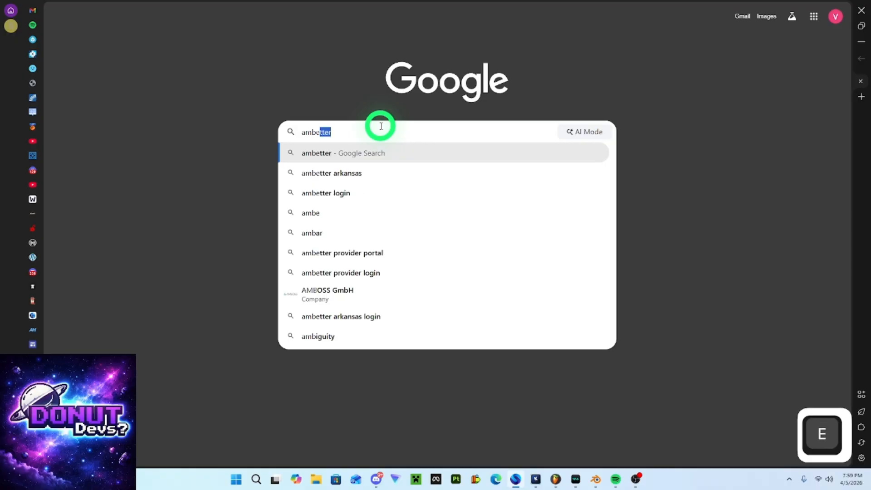
type("int")
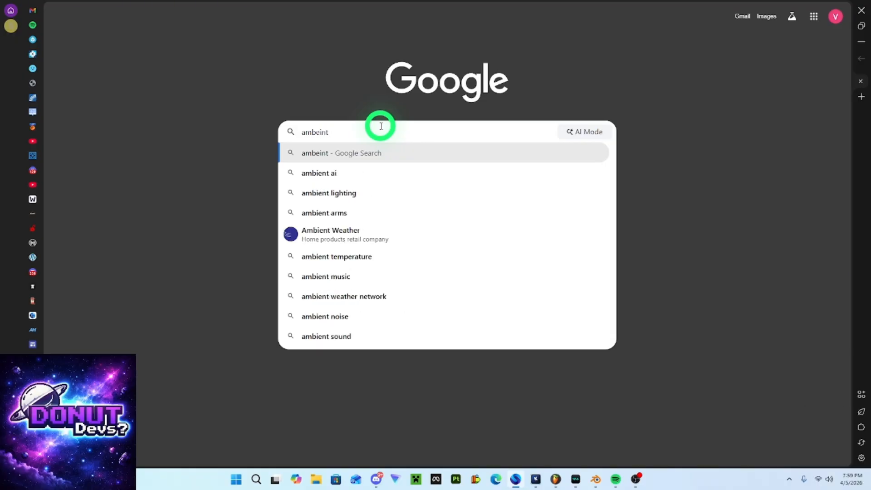
type(" ch")
key("BackSpace")
type("f")
key("Return")
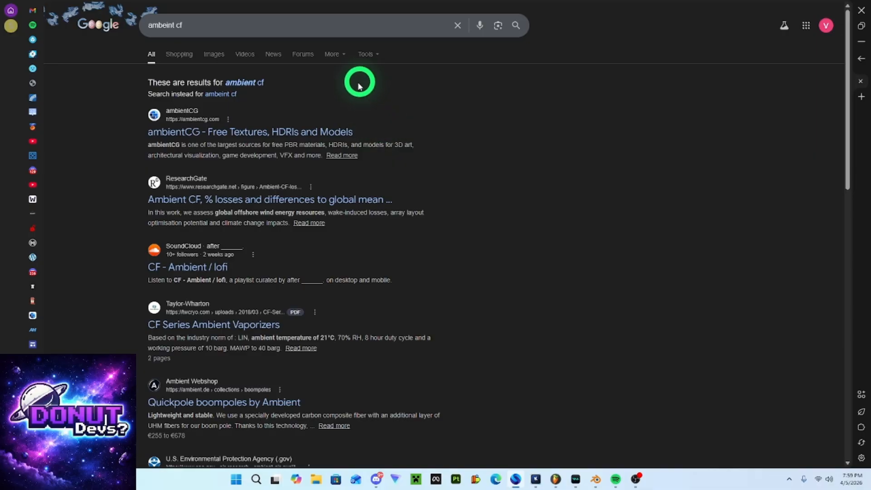
Use the corrected spelling "ambient cf" for the search and open the ambientCG website from the results.
left_click(241, 82)
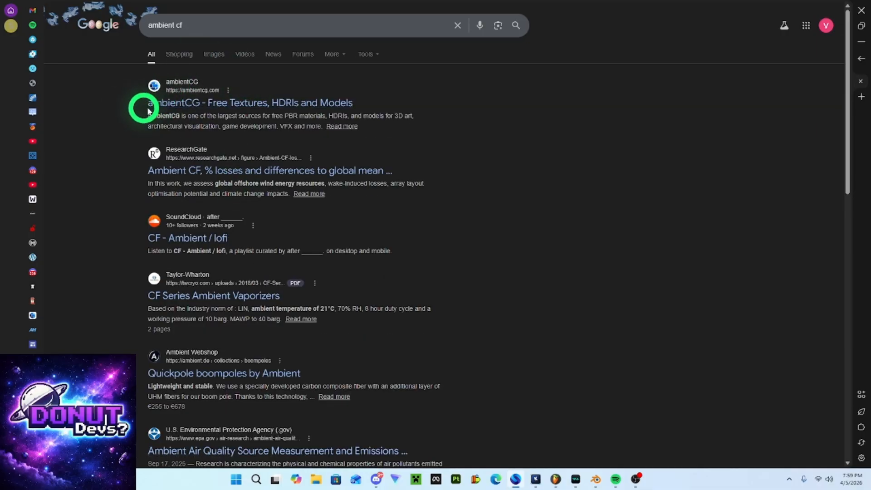
mouse_move(139, 102)
left_mouse_down()
mouse_move(214, 103)
mouse_move(140, 111)
mouse_move(154, 104)
left_mouse_up()
left_click(486, 99)
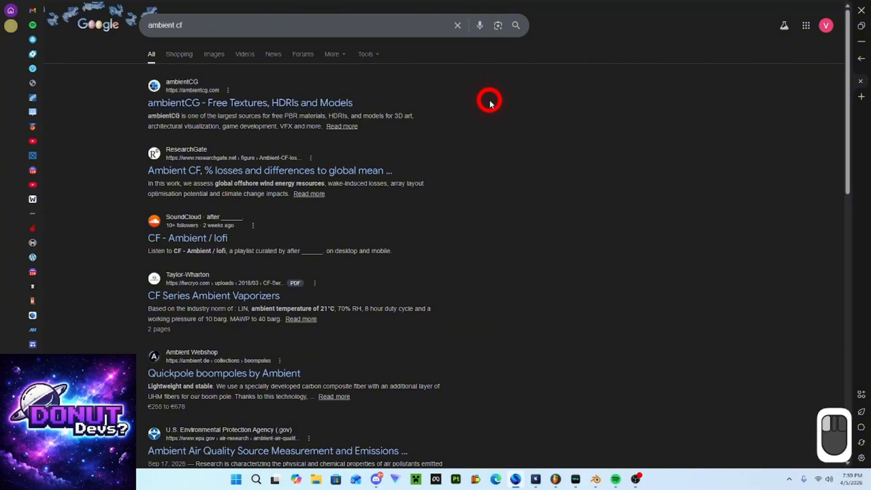
left_click(180, 110)
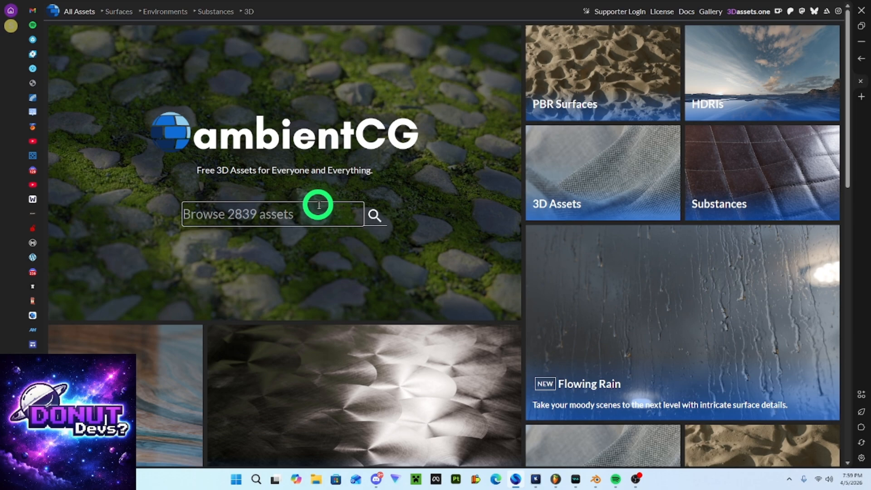
Search the ambientCG asset library for "brick".
type("b")
type("rick")
key("BackSpace")
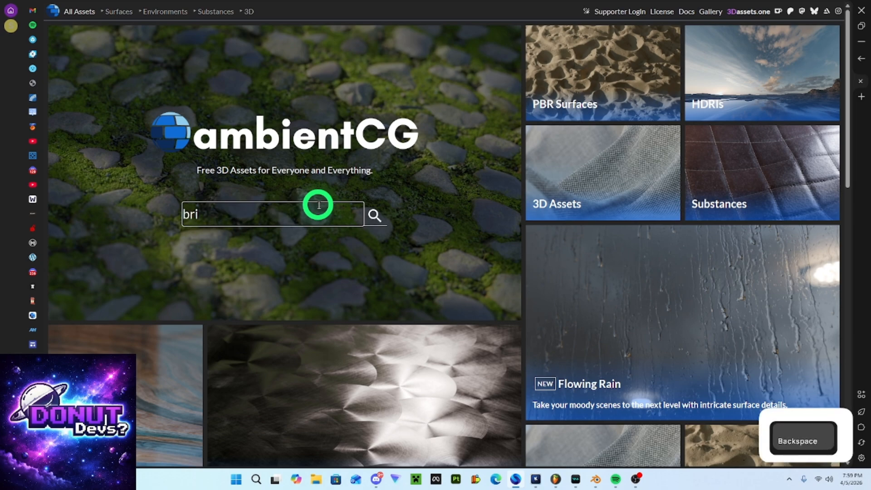
type("ck")
key("Return")
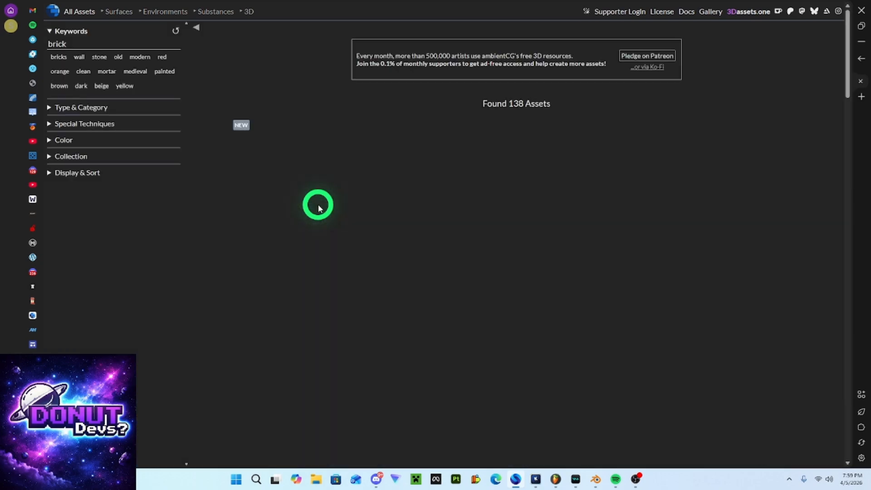
Open the Bricks 097 material from the brick assets and download its 1K-JPG zip.
scroll(560, 194, "down", 1)
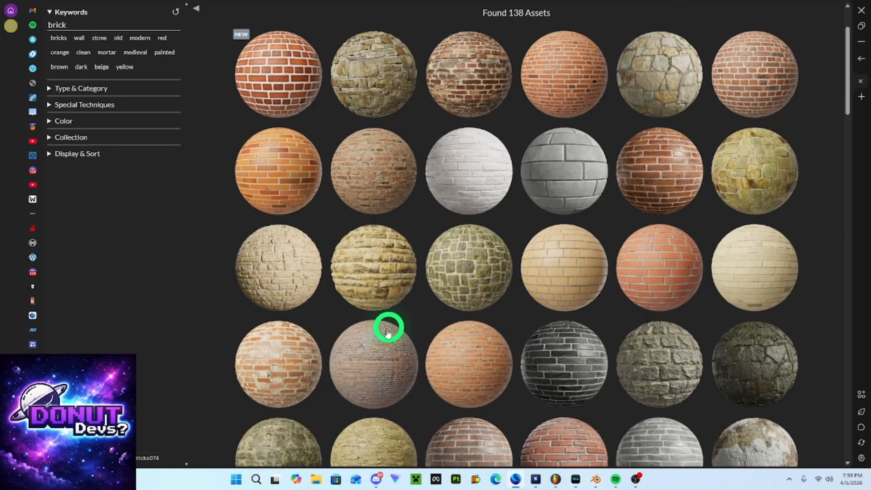
left_click(457, 97)
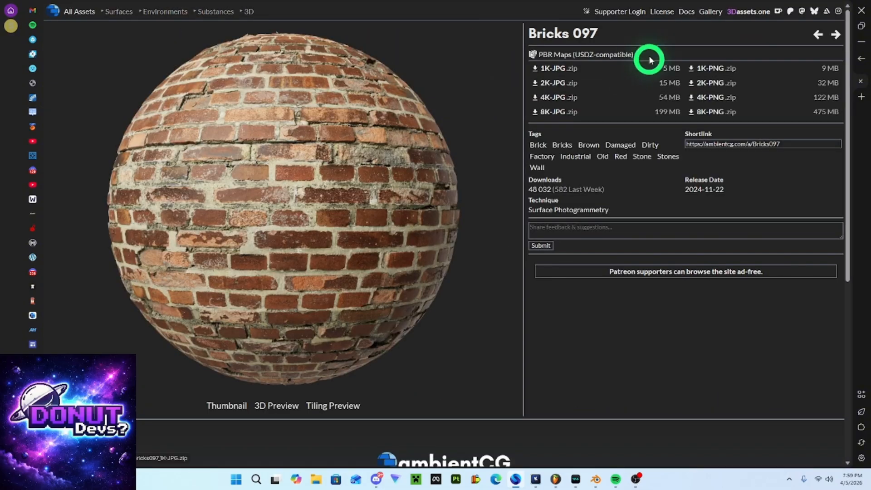
left_click(571, 68)
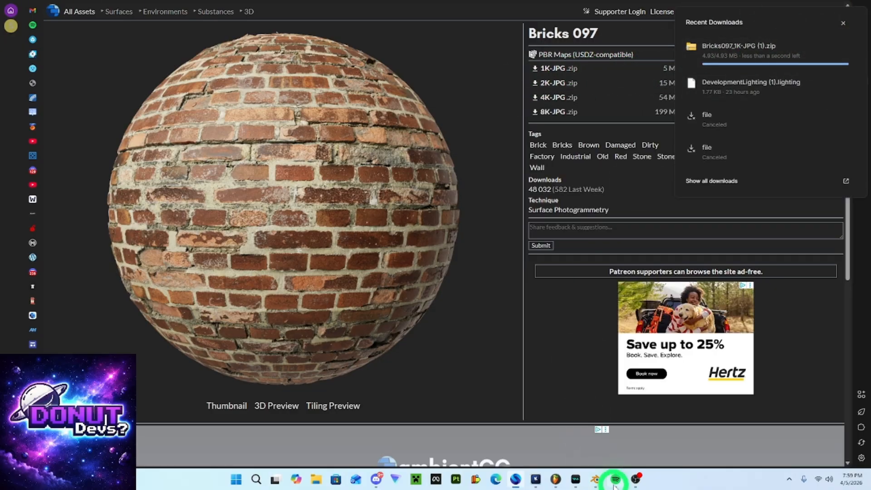
left_click(478, 103)
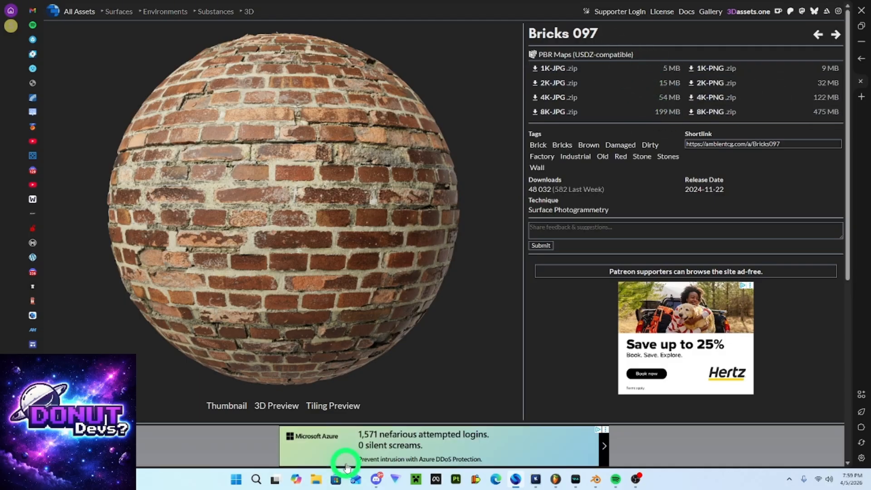
Open the Downloads folder in File Explorer and extract the Bricks097_1K-JPG (1) archive to its default destination folder.
left_click(316, 477)
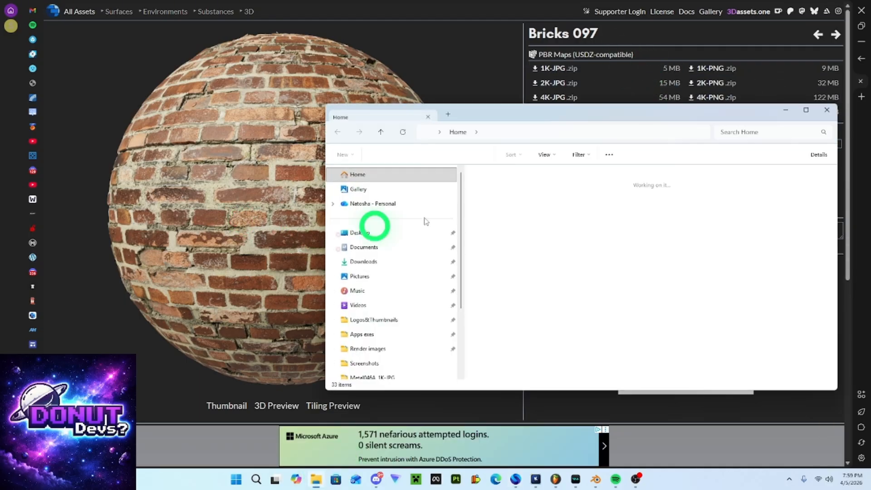
left_click(391, 261)
left_click(542, 196)
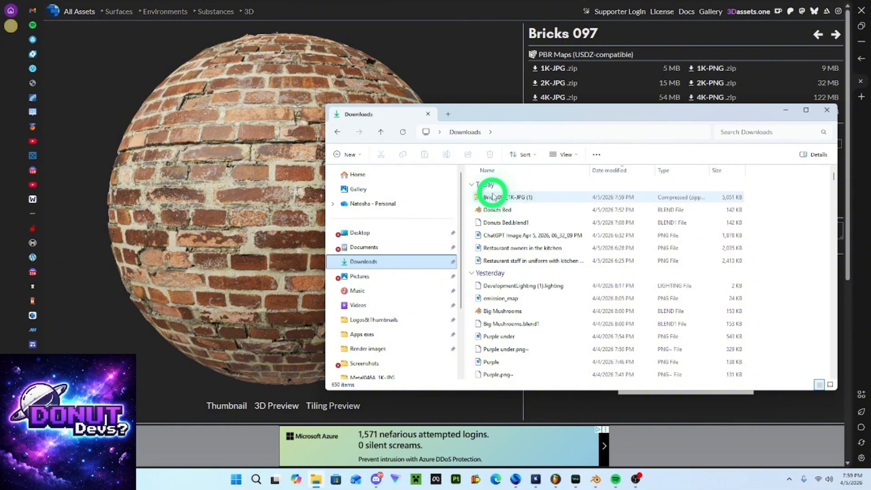
right_click(561, 209)
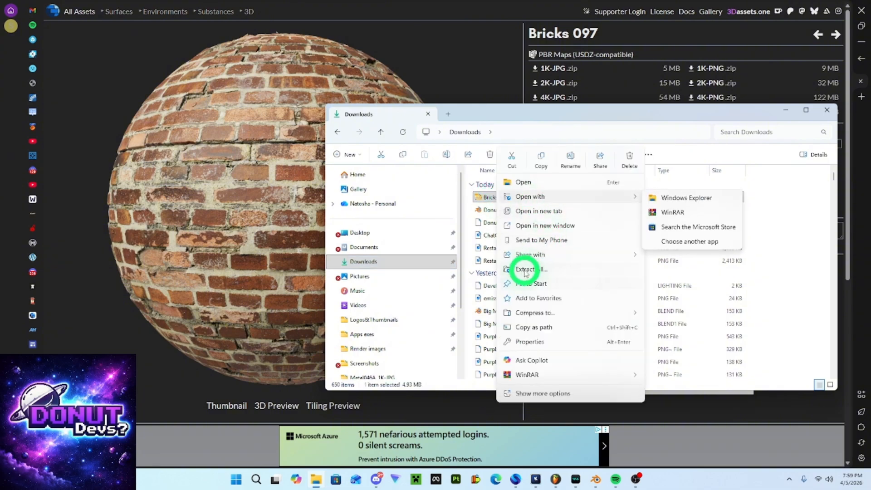
left_click(481, 198)
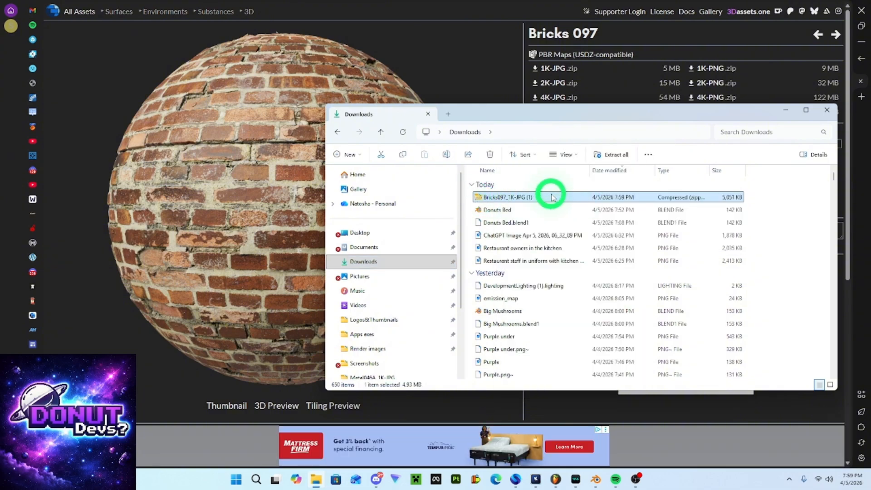
left_click(376, 259)
right_click(500, 196)
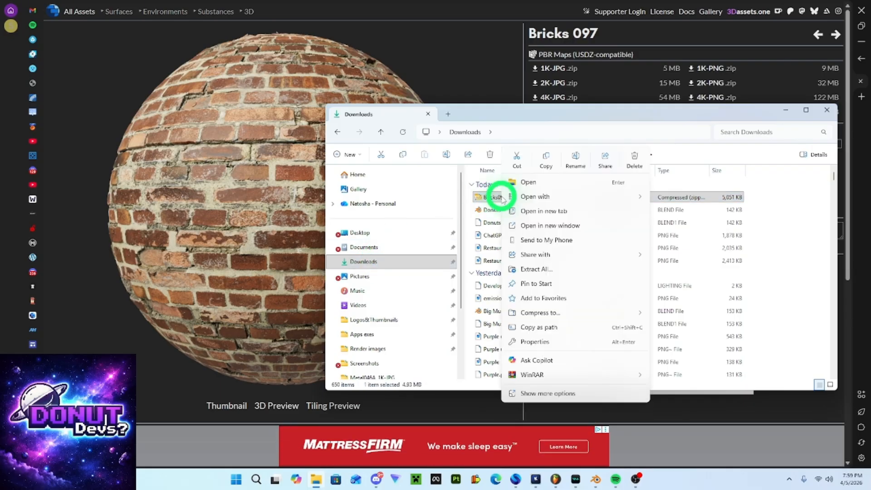
left_click(538, 269)
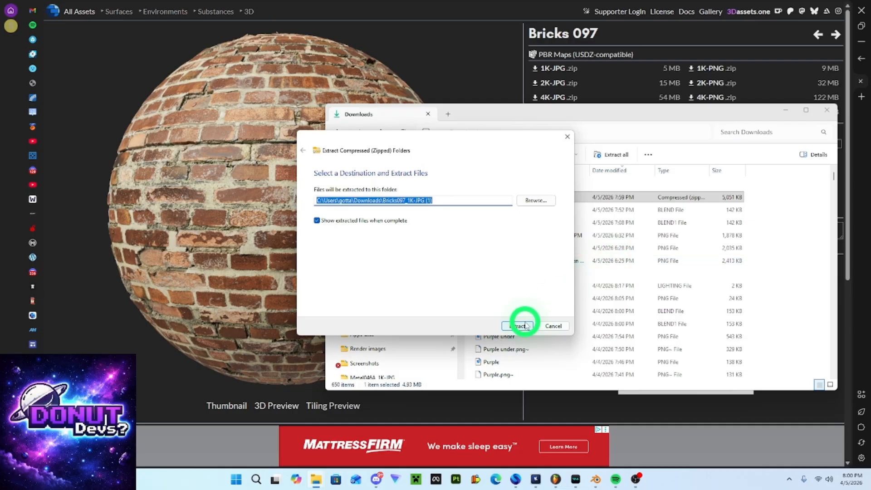
left_click(521, 325)
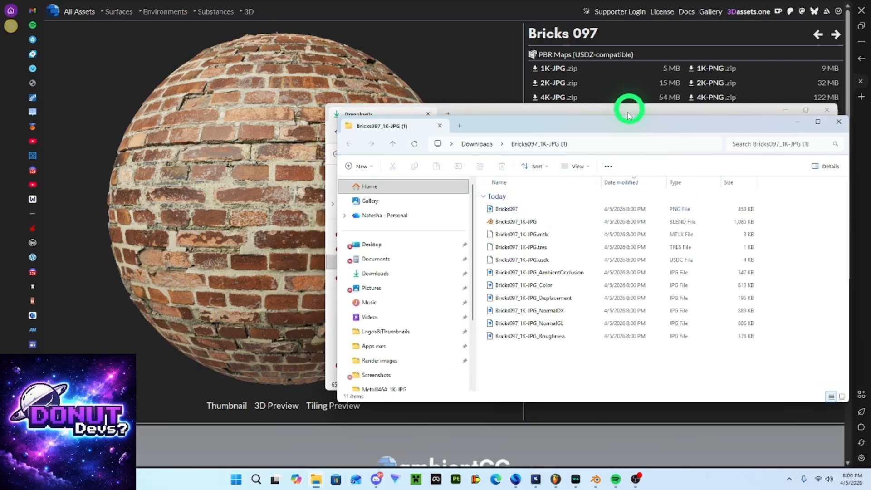
Minimize the extracted Bricks097 folder window and the Downloads window, and switch back to Blender.
left_click_drag(625, 129, 488, 165)
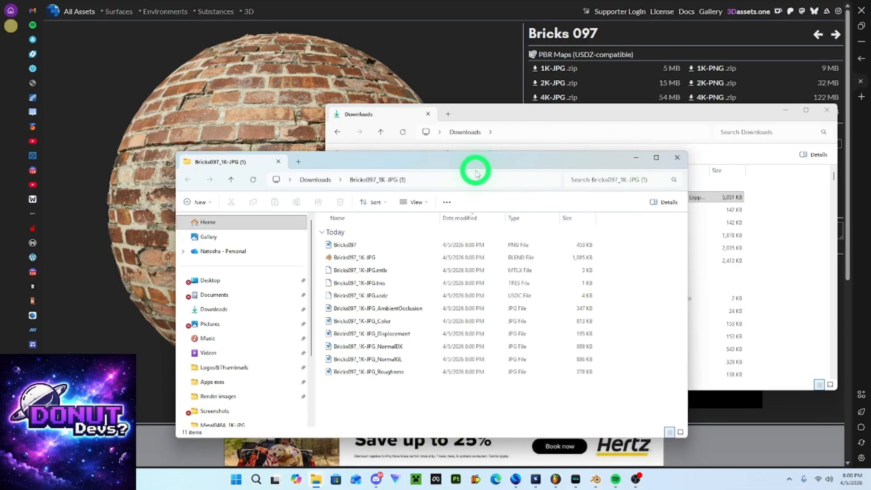
left_click(635, 156)
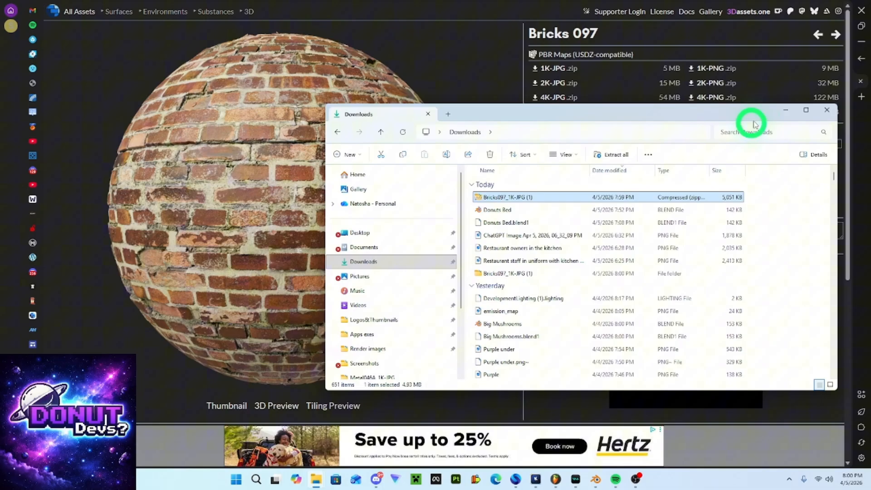
left_click(785, 110)
left_click(598, 480)
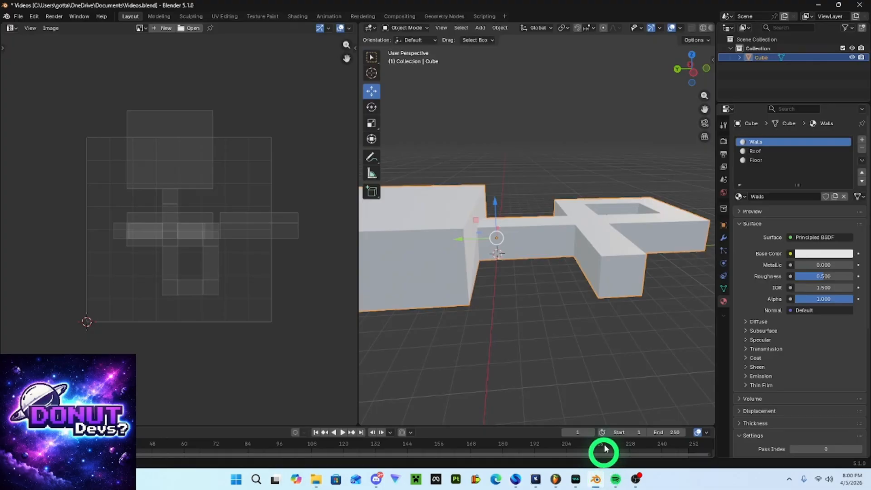
Save the Blender file with a closer view of the building.
scroll(551, 224, "up", 3)
key("ctrl+s")
scroll(501, 229, "up", 2)
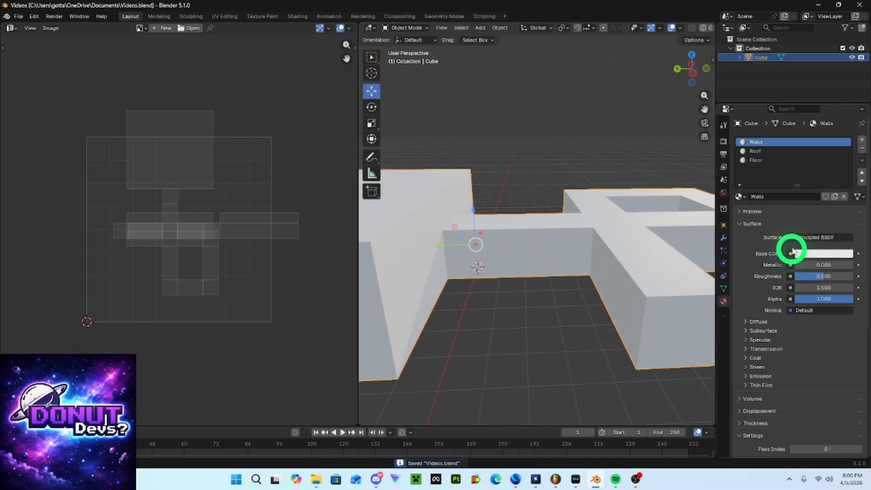
Add an Image Texture to the Base Color of the Walls material.
left_click(754, 143)
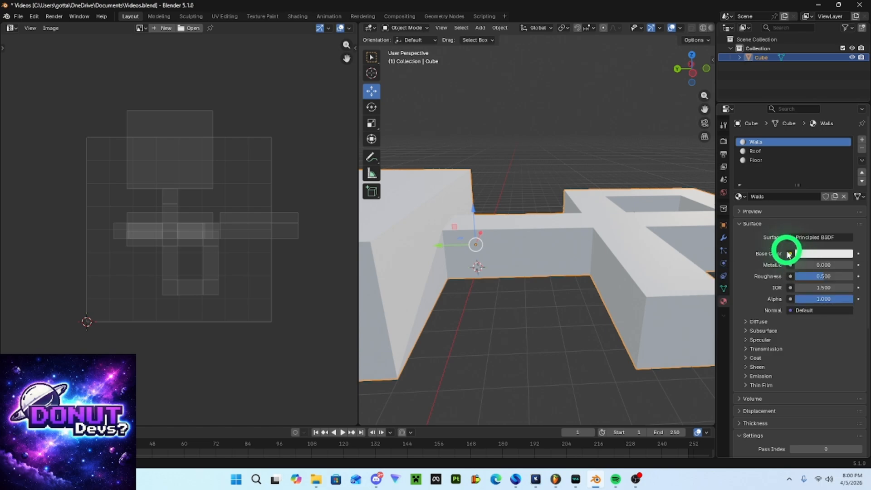
left_click(790, 254)
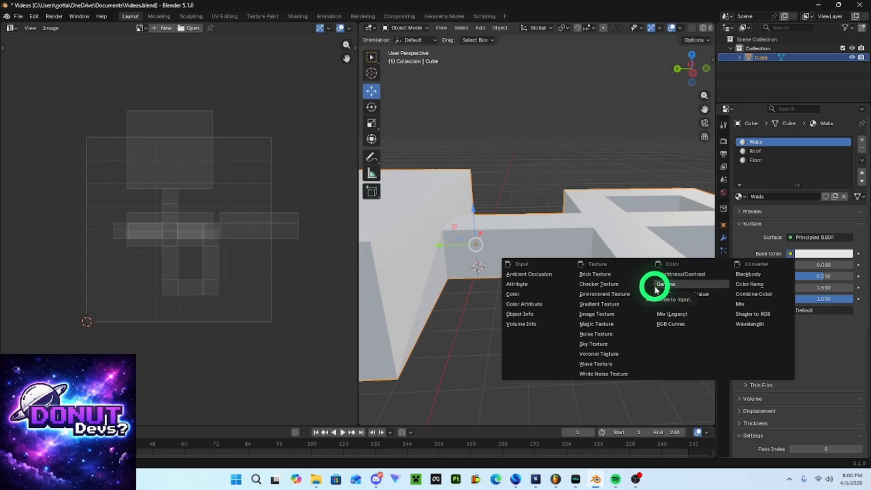
left_click(597, 314)
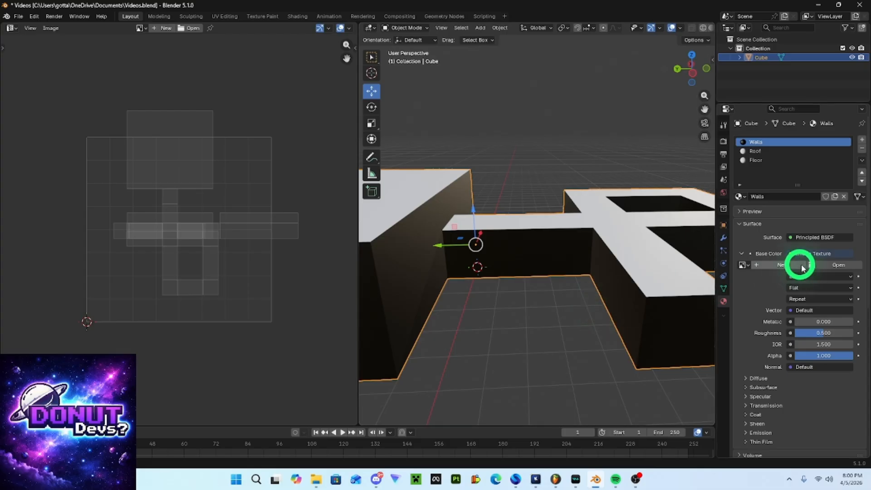
Load Bricks097_1K-JPG_Color.jpg from the Bricks097_1K-JPG (1) folder in Downloads as the Walls base color image, and save the file.
left_click(822, 267)
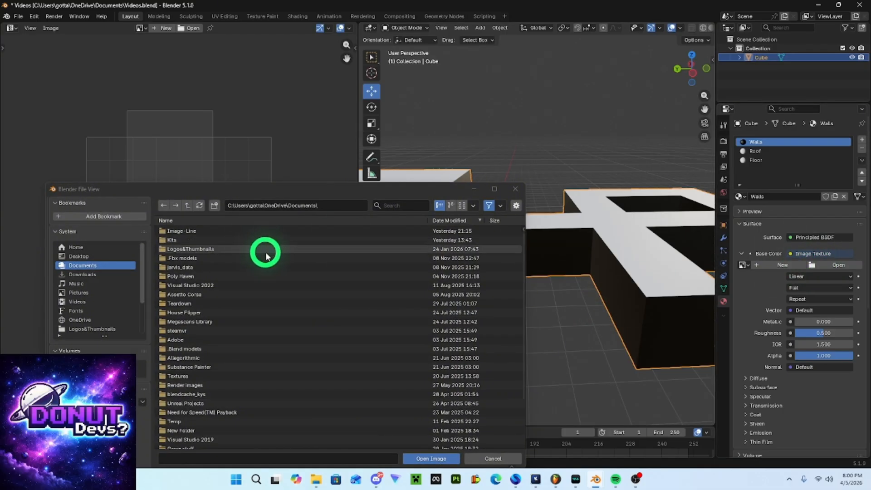
scroll(290, 279, "down", 10)
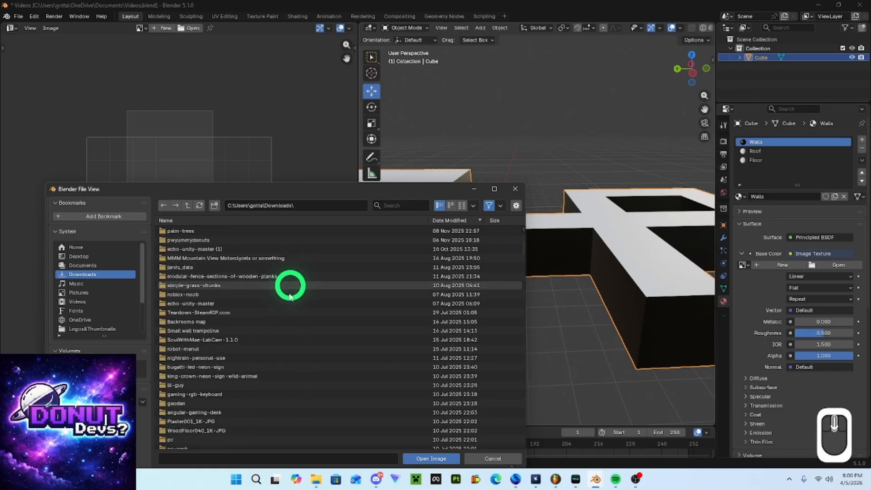
scroll(292, 303, "up", 15)
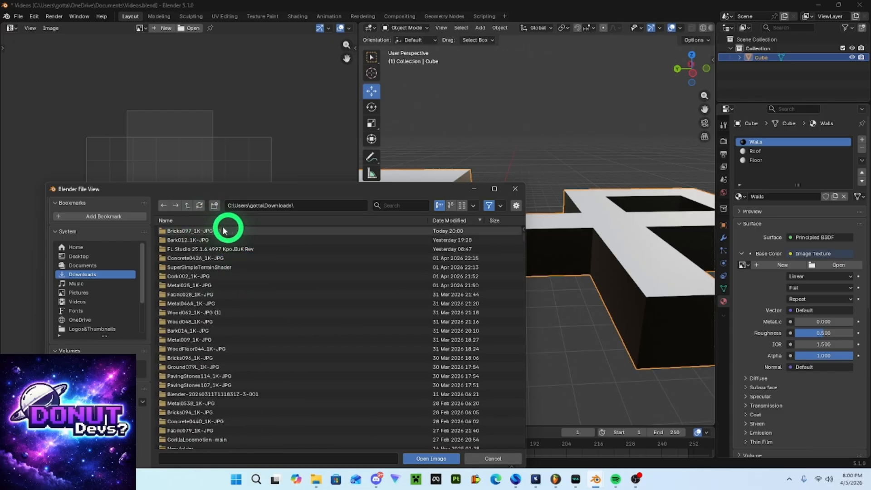
double_click(198, 231)
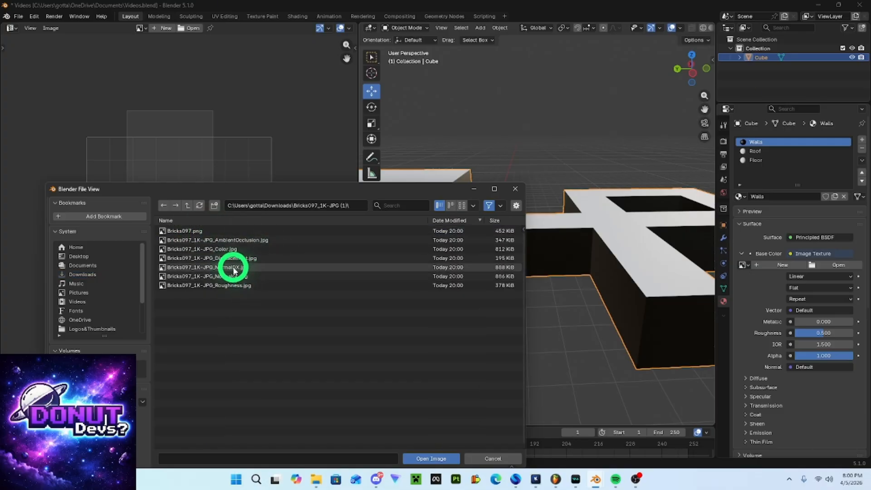
left_click(218, 249)
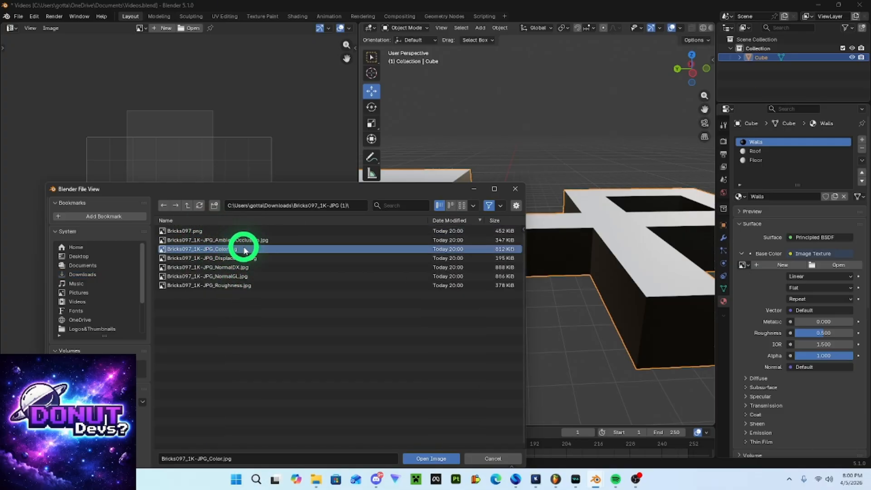
left_click(421, 459)
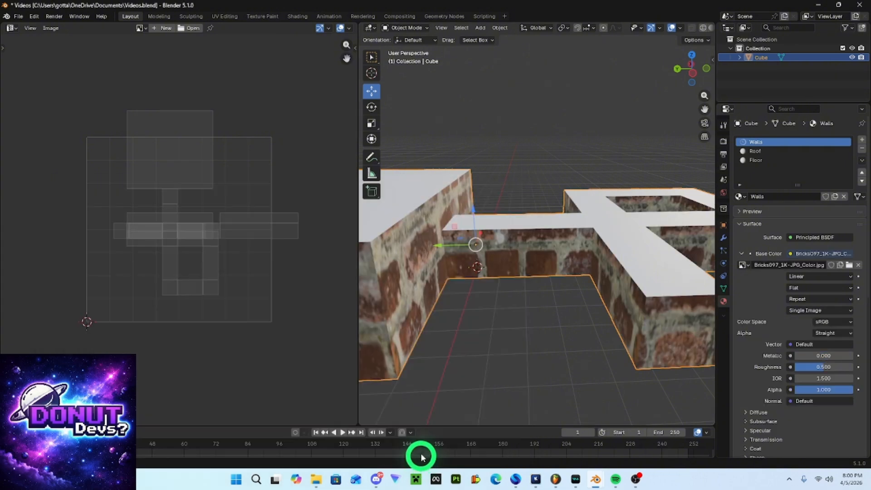
middle_click_drag(420, 459, 416, 319)
key("ctrl+s")
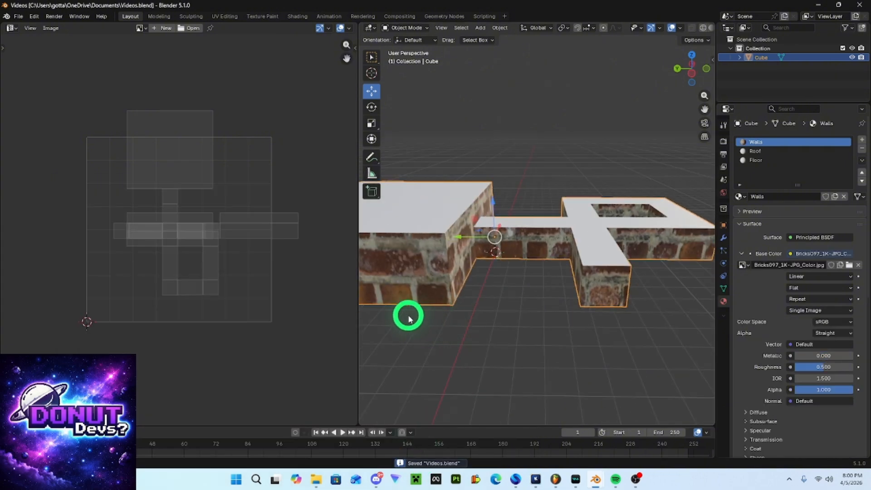
Try to enlarge the building's whole UV layout so that the brick texture repeats smaller on the walls.
key("Tab")
key("s")
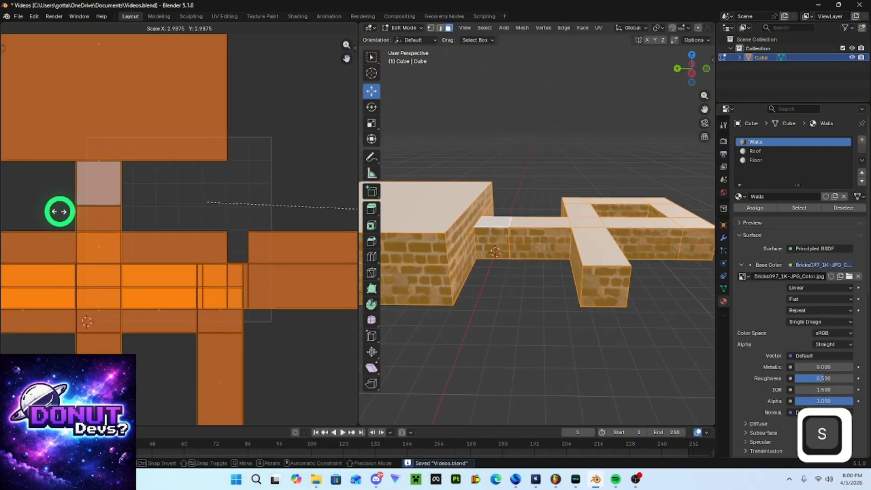
left_click(274, 182)
key("Tab")
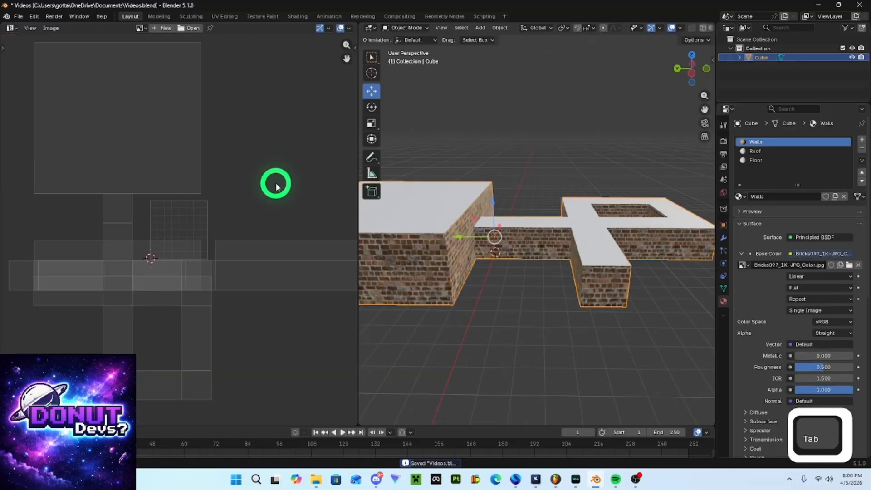
key("ctrl+z")
key("ctrl+z")
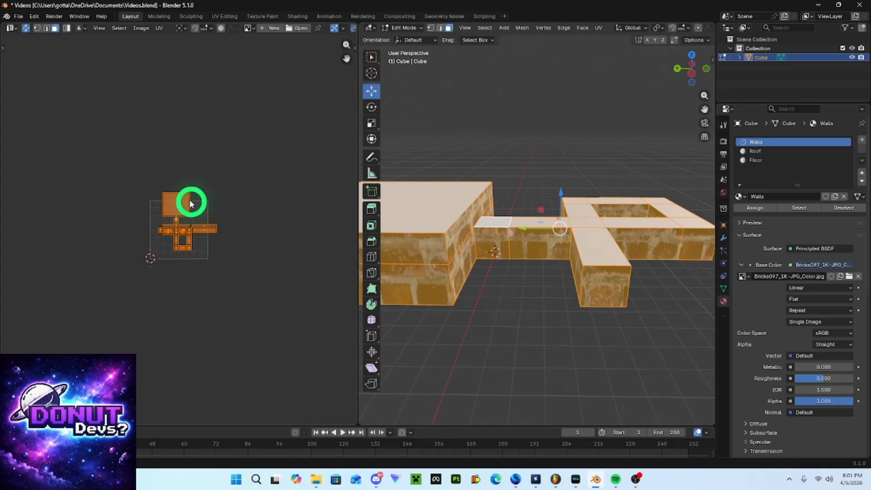
Scale up all UV faces of the building well beyond the UV grid for smaller bricks, return to Object Mode and save.
key("alt+a")
key("a")
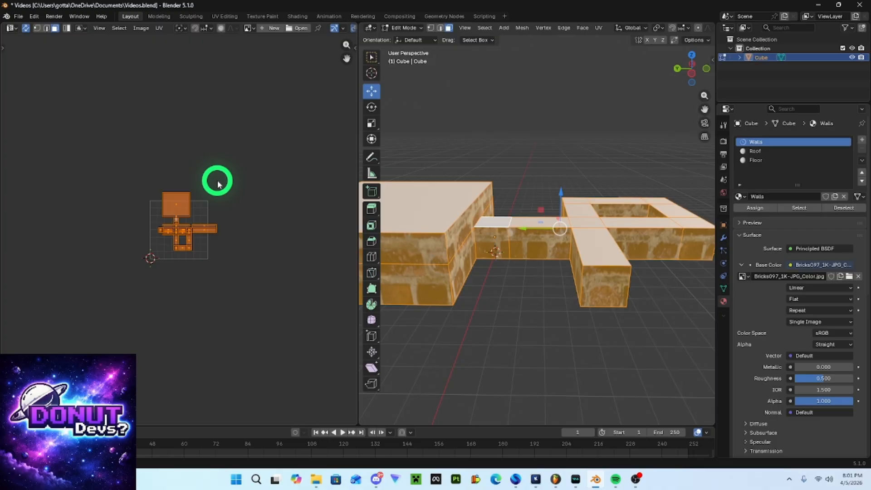
key("s")
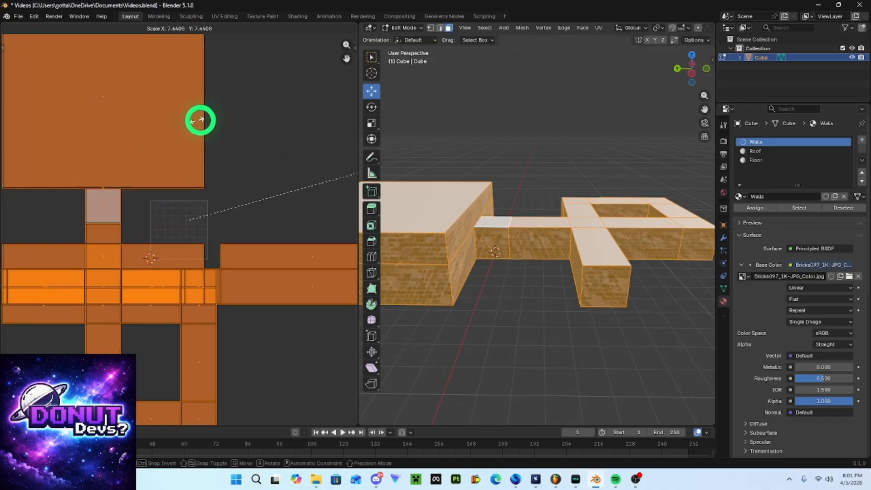
left_click(305, 118)
key("Tab")
key("ctrl+s")
Examine the brick texture's size and surface on the building's inside and outside walls.
scroll(485, 309, "up", 3)
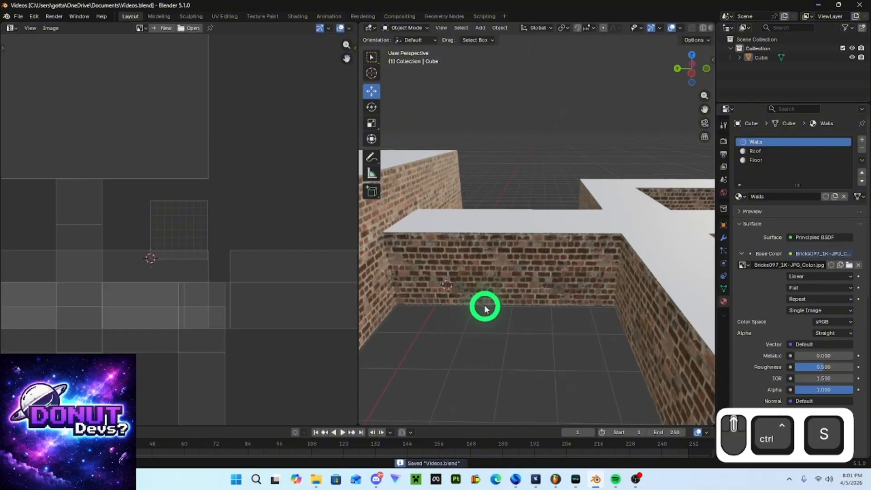
scroll(485, 308, "up", 3)
scroll(517, 309, "up", 4)
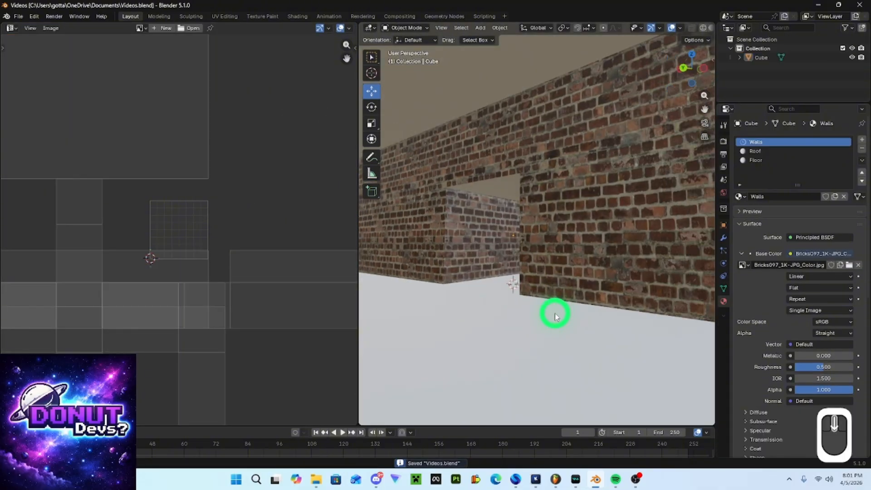
scroll(540, 300, "up", 2)
scroll(547, 292, "up", 2)
scroll(494, 285, "up", 2)
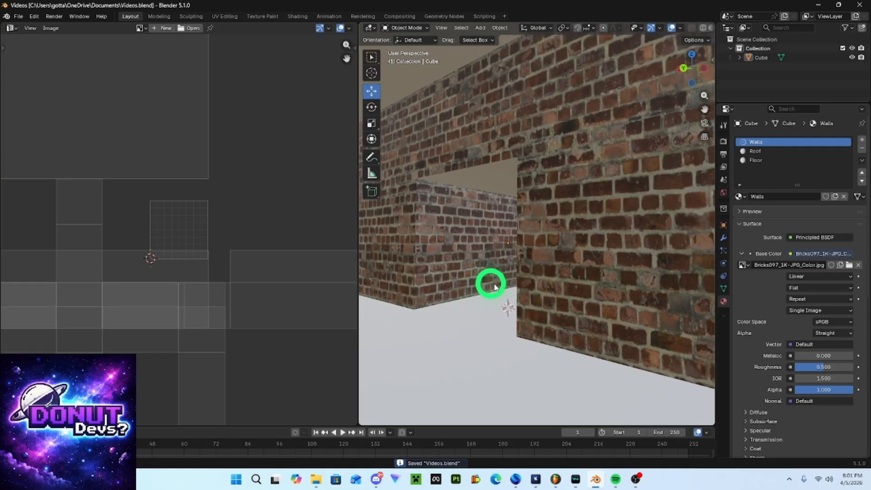
scroll(469, 289, "up", 3)
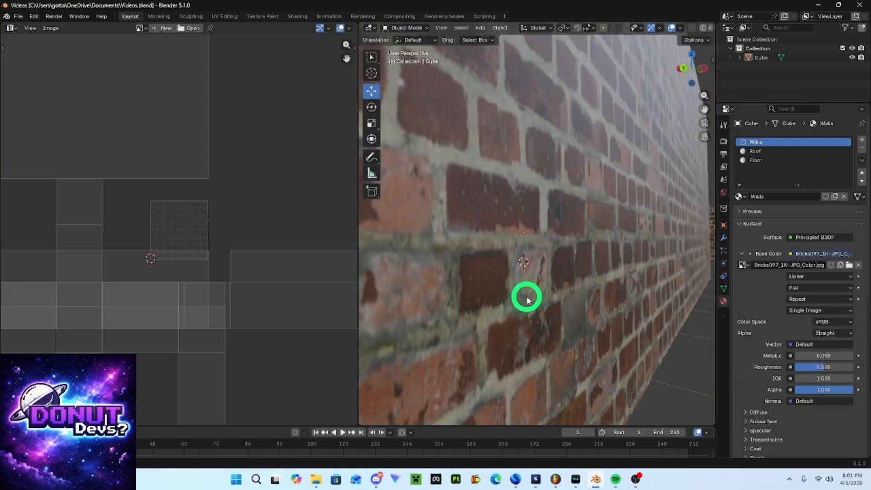
scroll(527, 299, "down", 5)
scroll(470, 315, "up", 2)
scroll(493, 307, "up", 2)
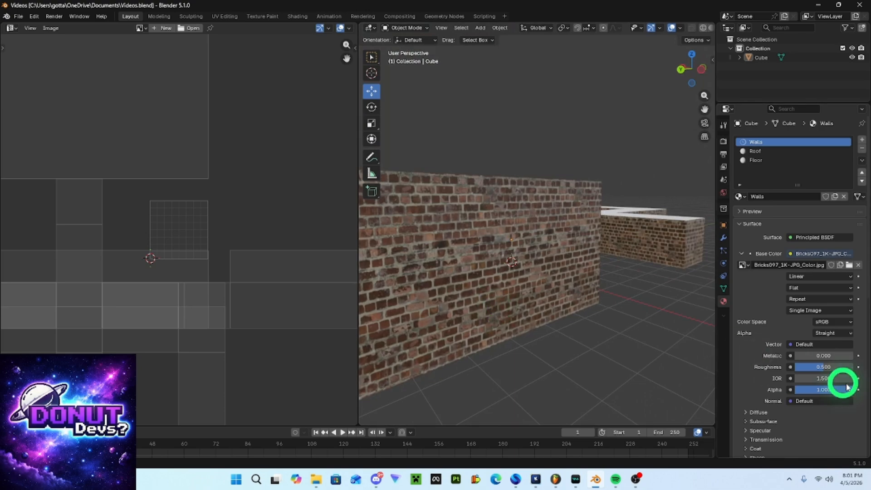
Set the Walls material's roughness to 1.000 and metallic to 0.362, check the brick surface up close, and save the file.
mouse_move(823, 367)
left_mouse_down()
mouse_move(853, 367)
mouse_move(815, 356)
left_mouse_up()
left_click(805, 356)
key("ctrl+s")
scroll(646, 327, "up", 2)
scroll(637, 319, "up", 2)
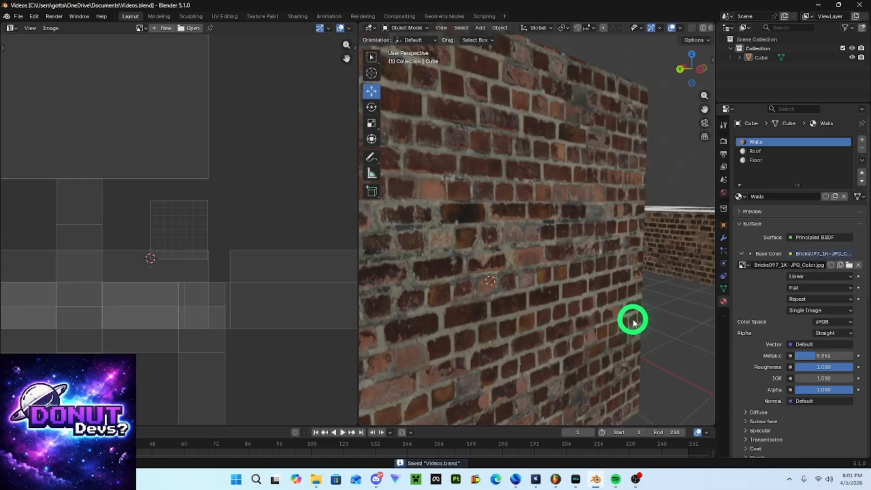
scroll(631, 320, "up", 3)
scroll(632, 321, "down", 5)
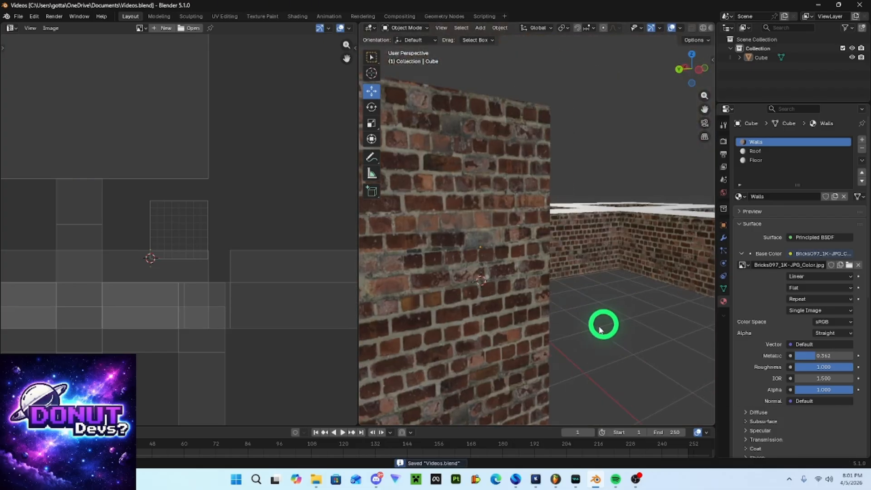
mouse_move(543, 307)
middle_mouse_down()
mouse_move(554, 303)
mouse_move(528, 305)
middle_mouse_up()
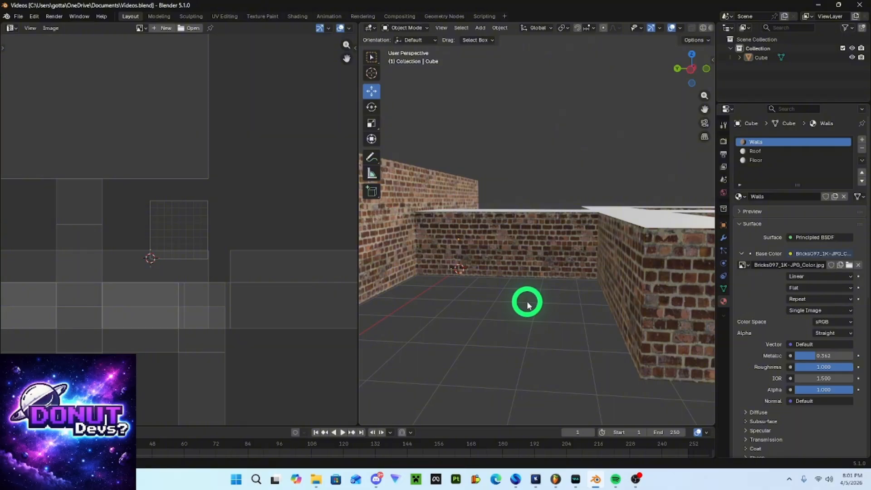
key("ctrl+s")
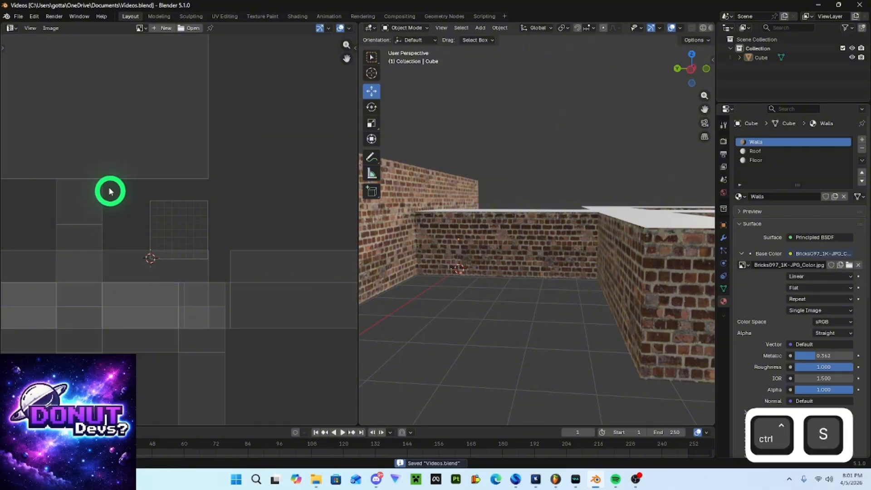
scroll(494, 264, "up", 2)
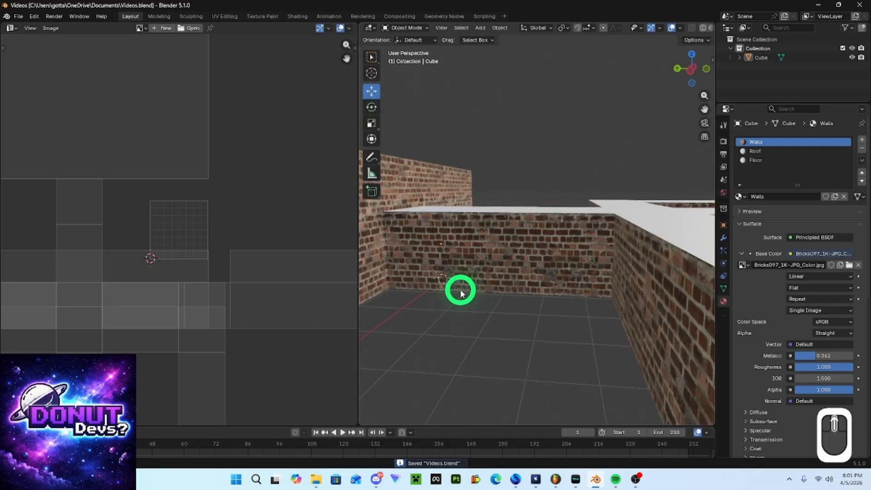
scroll(467, 290, "down", 4)
middle_click_drag(515, 286, 477, 297)
scroll(502, 292, "up", 1)
scroll(554, 295, "down", 3)
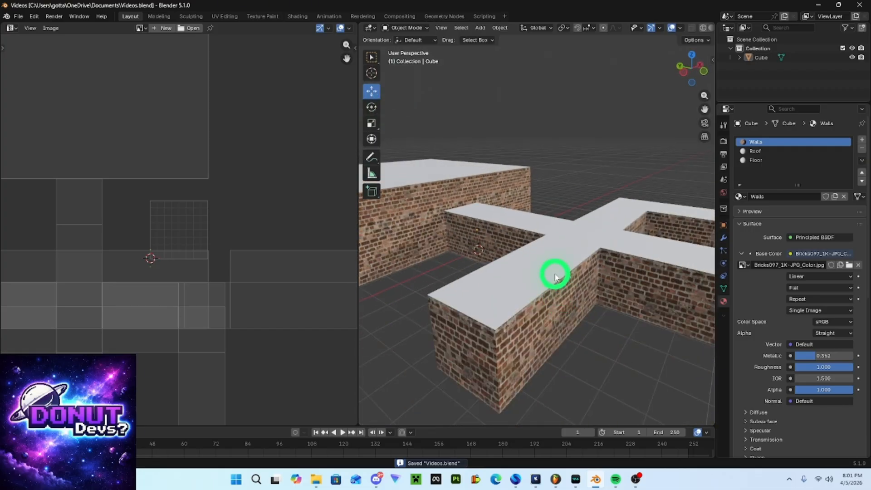
middle_click_drag(549, 301, 564, 273)
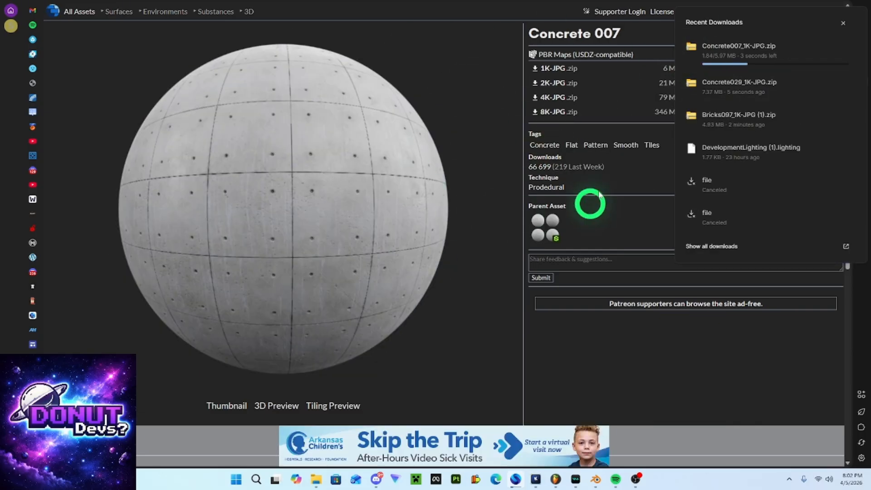
Add an Image Texture to the Roof material's Base Color and load the Concrete029_1K-JPG color image into it.
left_click(771, 241)
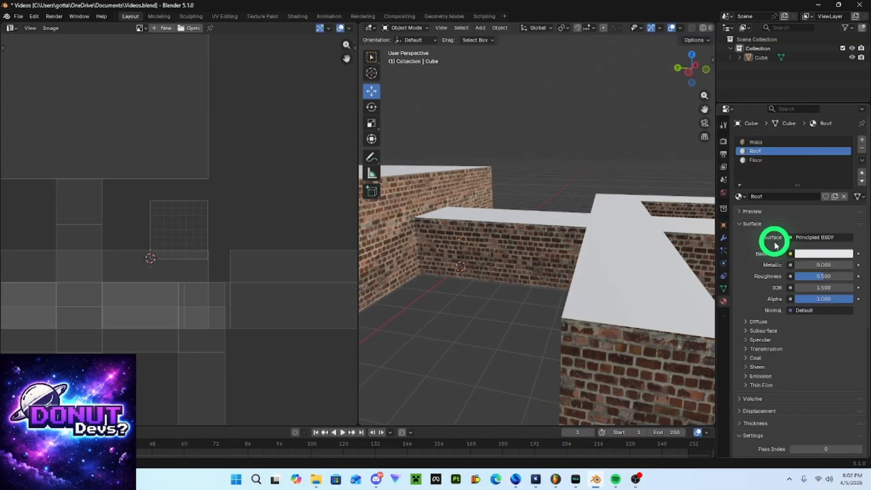
left_click(735, 253)
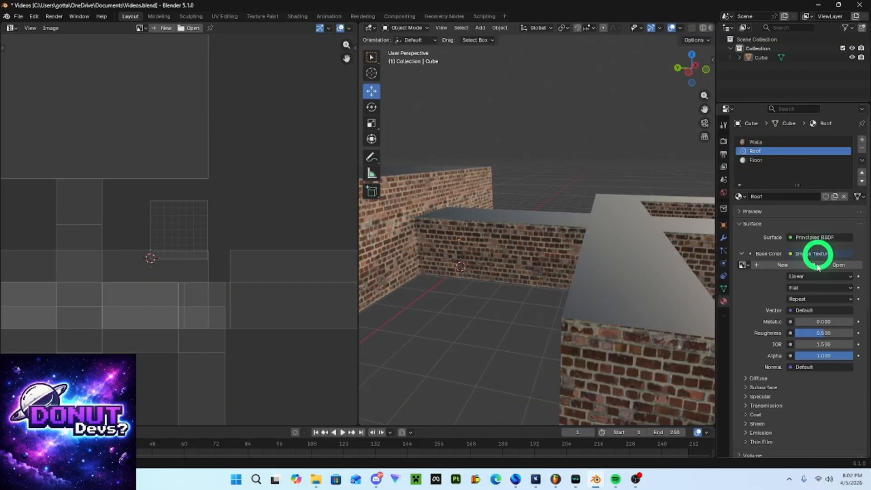
left_click(238, 249)
double_click(238, 250)
middle_click_drag(558, 372, 486, 363)
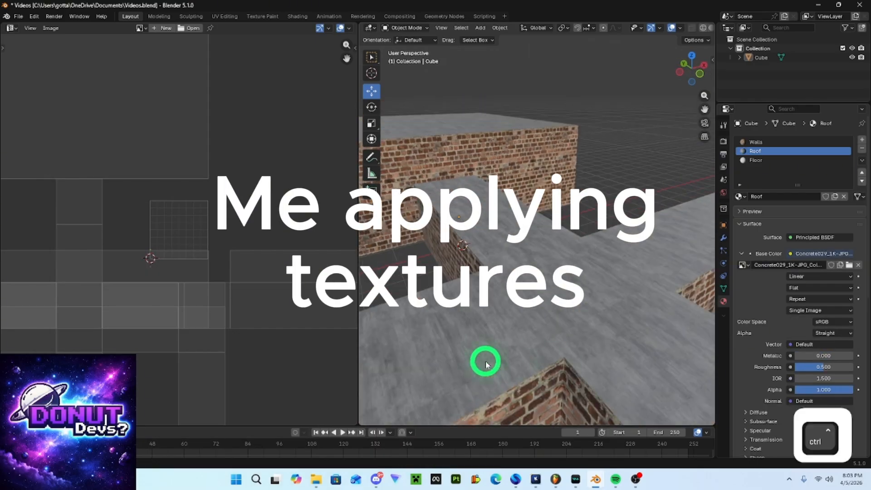
Save the file and load Concrete007_1K-JPG_Color.jpg as an Image Texture in the Floor material's Base Color.
left_click(767, 160)
key("ctrl+s")
left_click(790, 253)
left_click(735, 317)
left_click(836, 267)
double_click(227, 256)
left_click(195, 249)
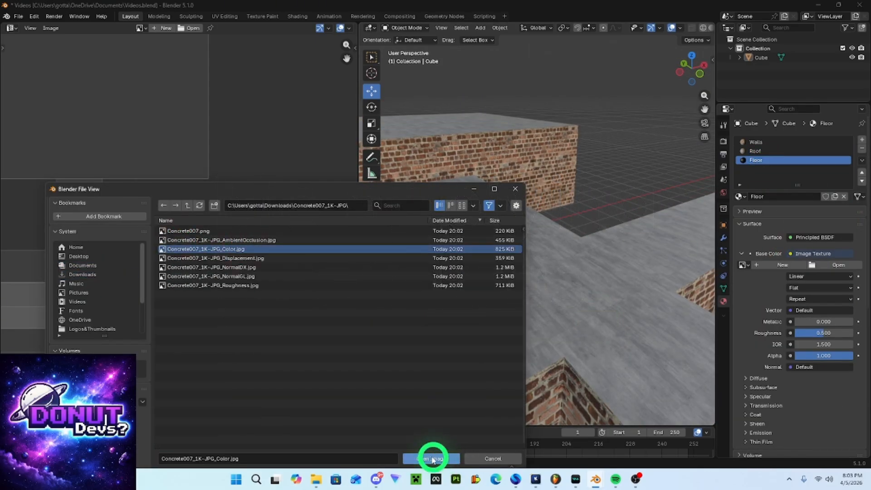
left_click(432, 459)
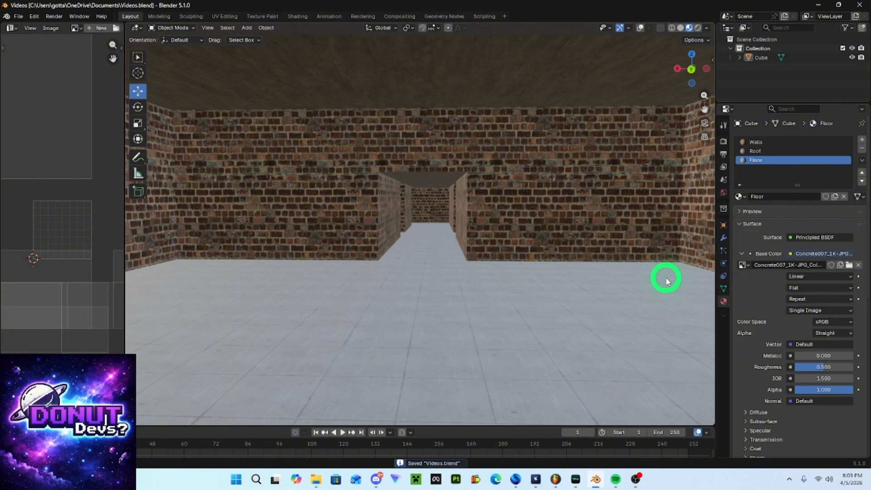